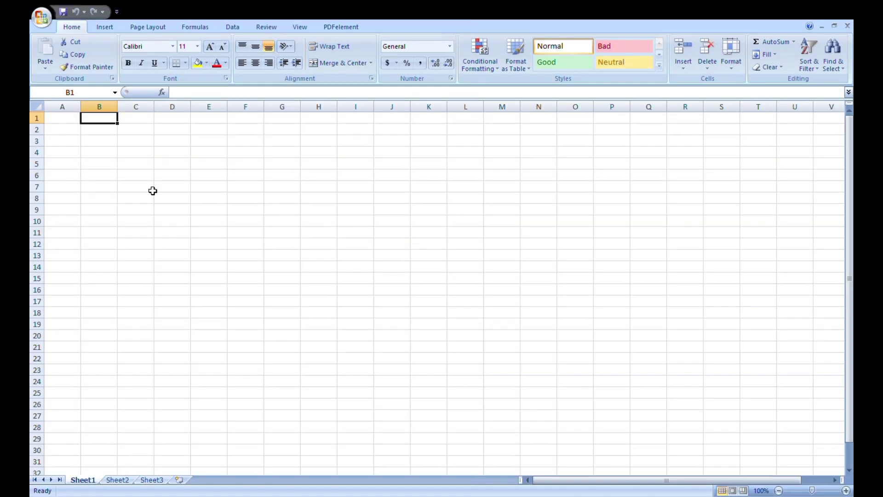
- Merge and center cells A1 through G1 to hold the sheet's title
click(73, 124)
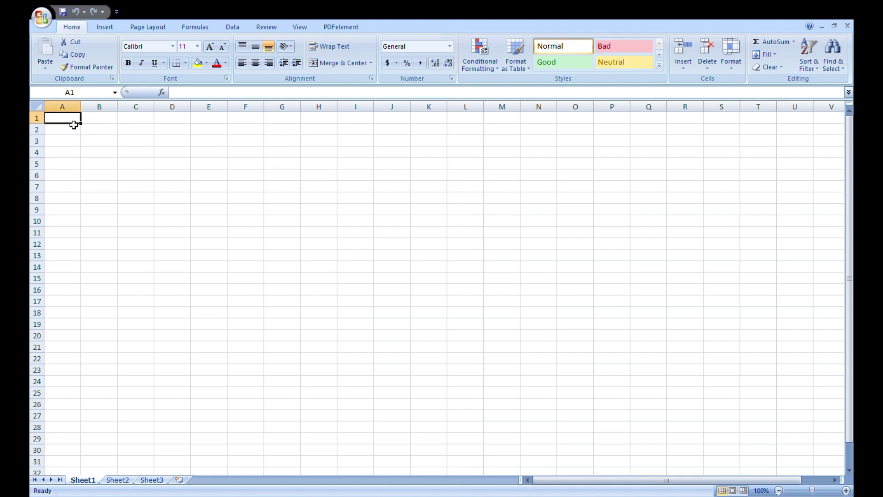
drag(74, 125, 273, 121)
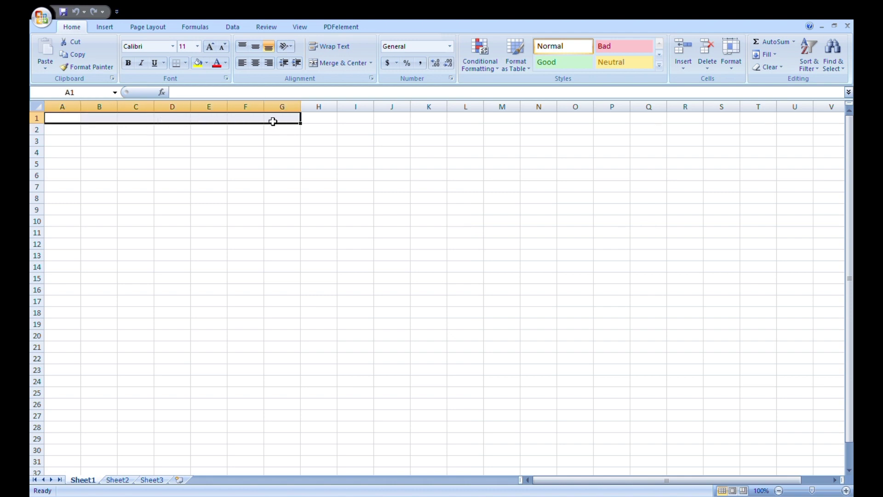
click(342, 63)
click(283, 151)
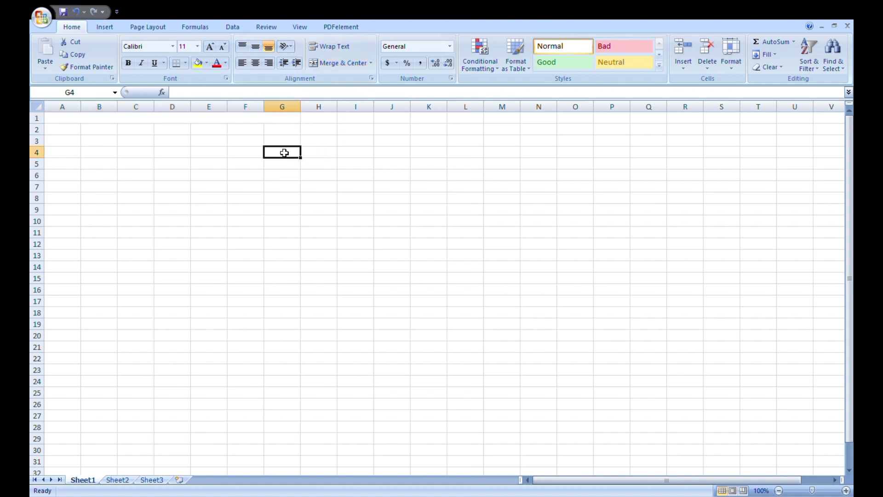
- Enter the company title "Abhay Infotech Pvt. Ltd." in the merged first row
click(123, 118)
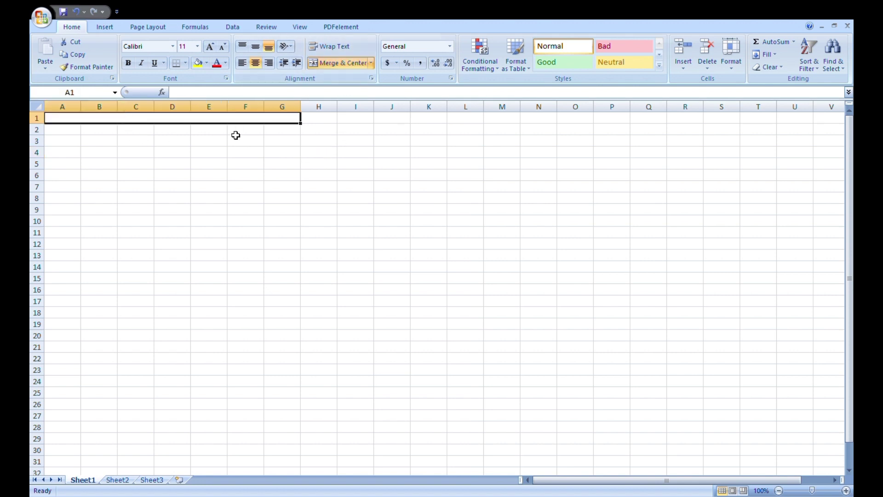
text(Abhay)
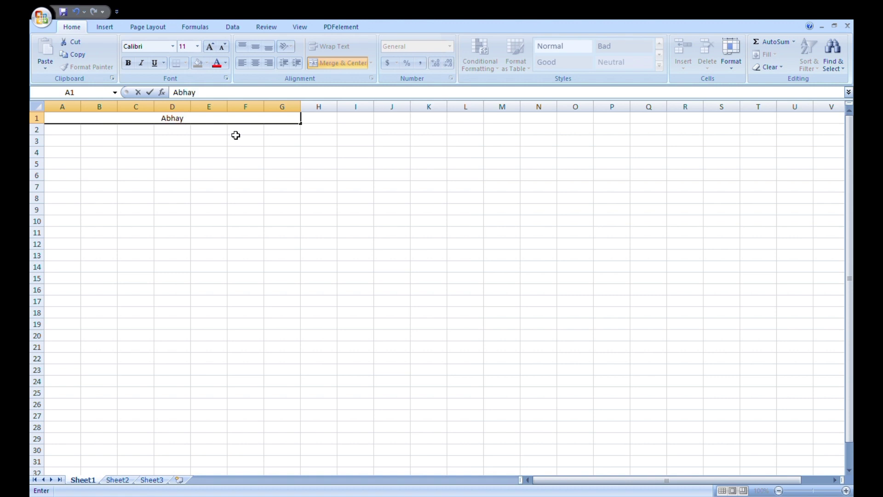
text( Infotech )
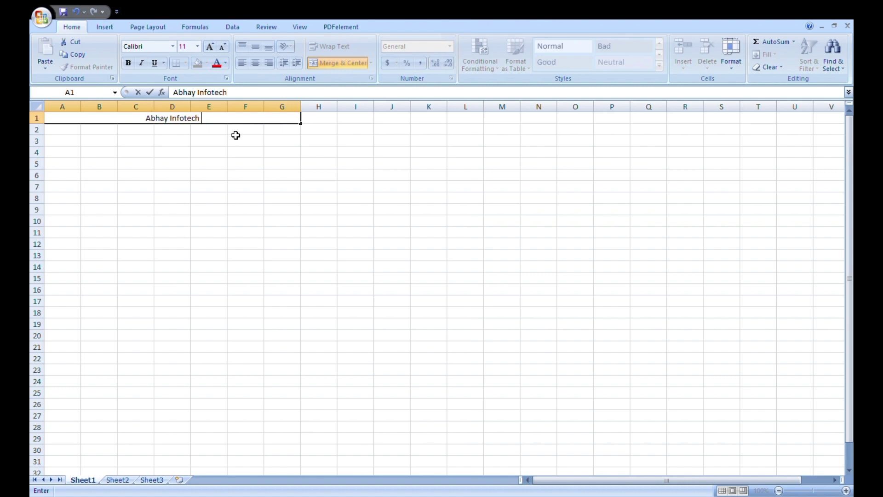
text(Pv)
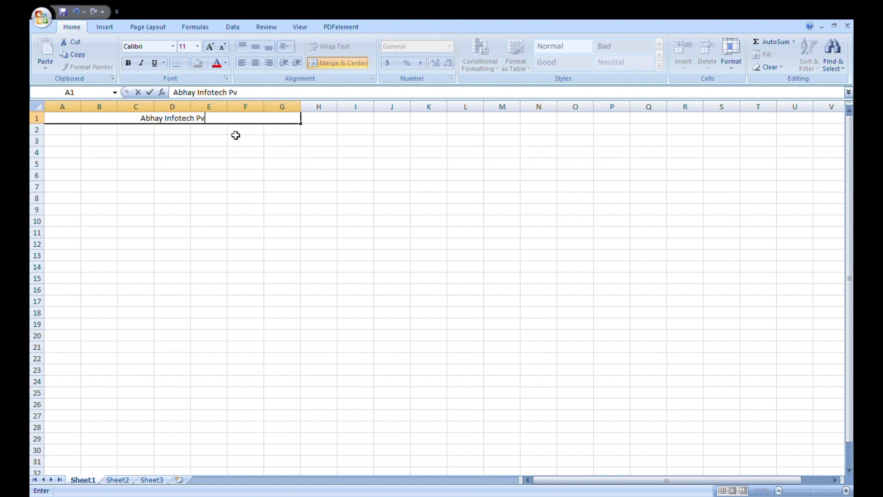
text(t. Ltd.)
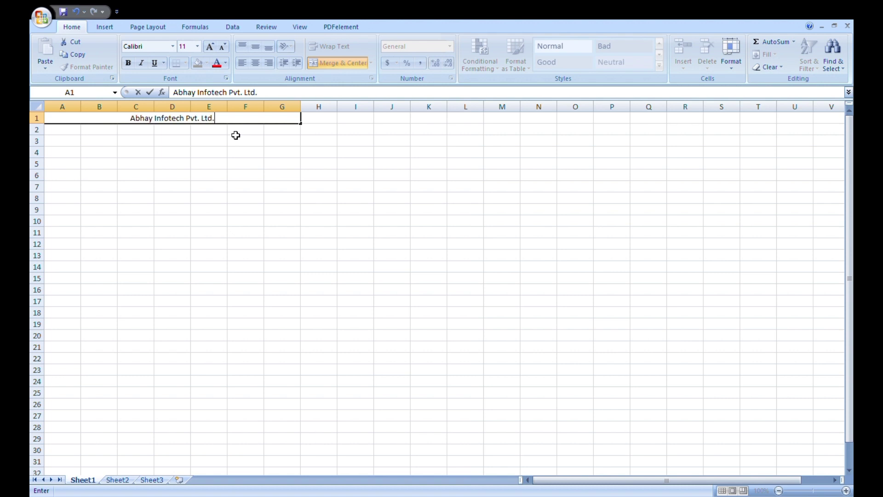
click(177, 133)
- Merge and center cells A2 through G2 below the company title
drag(54, 131, 276, 132)
click(342, 63)
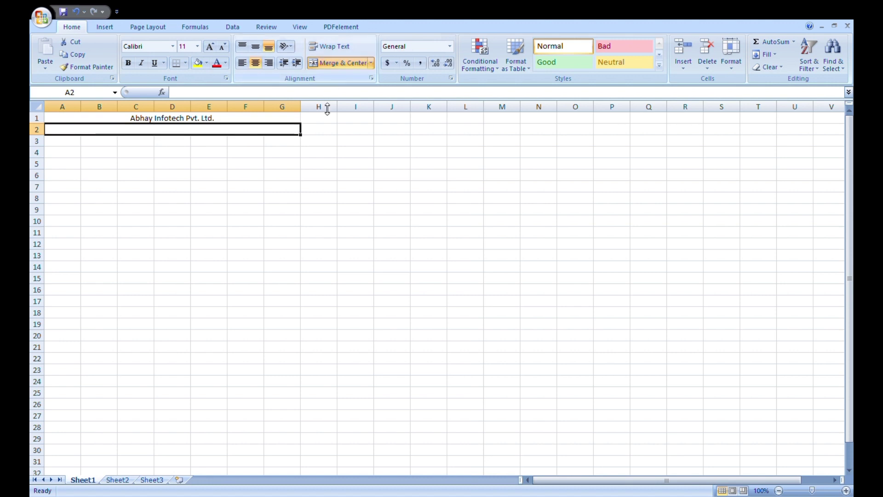
click(258, 175)
- Enter the company's address with its postal code in the merged second row
click(214, 133)
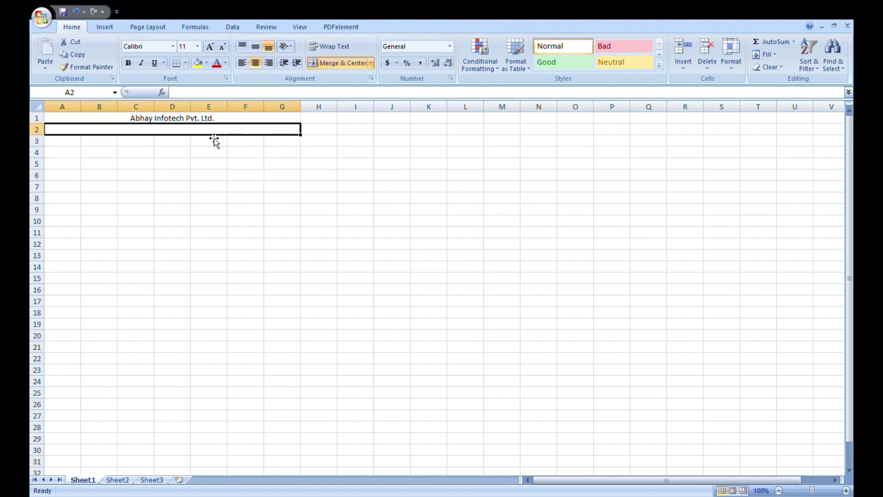
text(Ra)
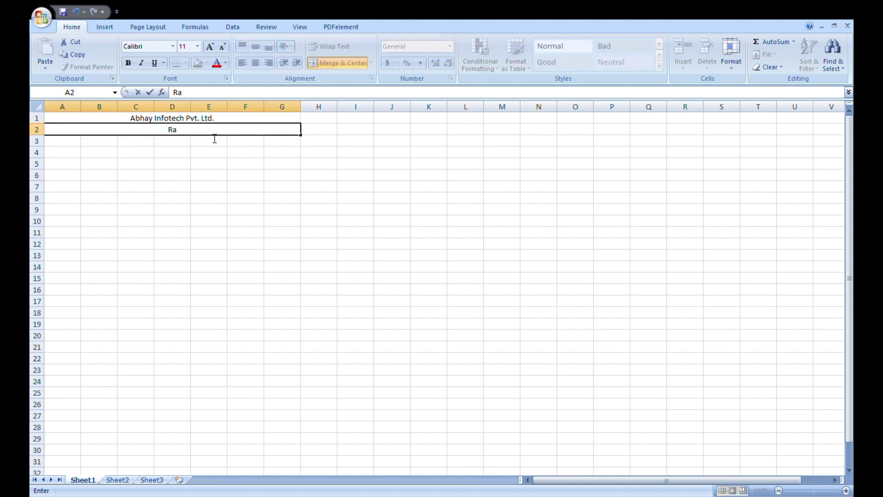
text(tnpur * Bankura)
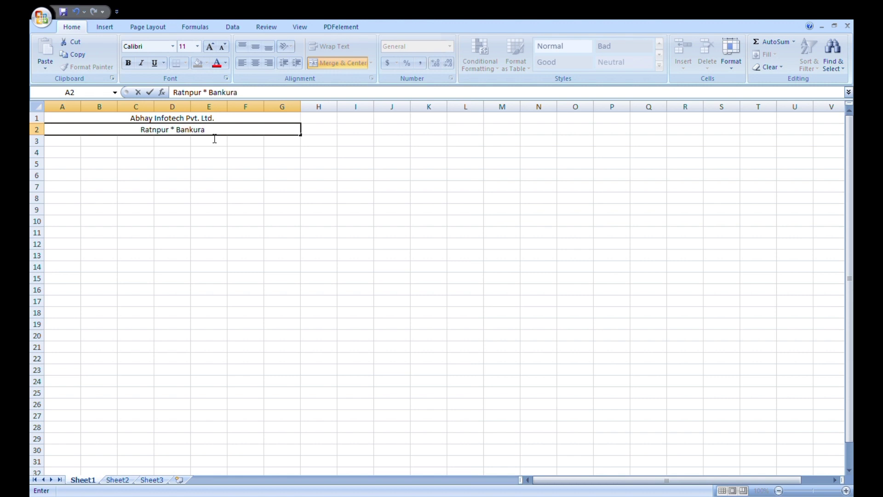
text( : 722152)
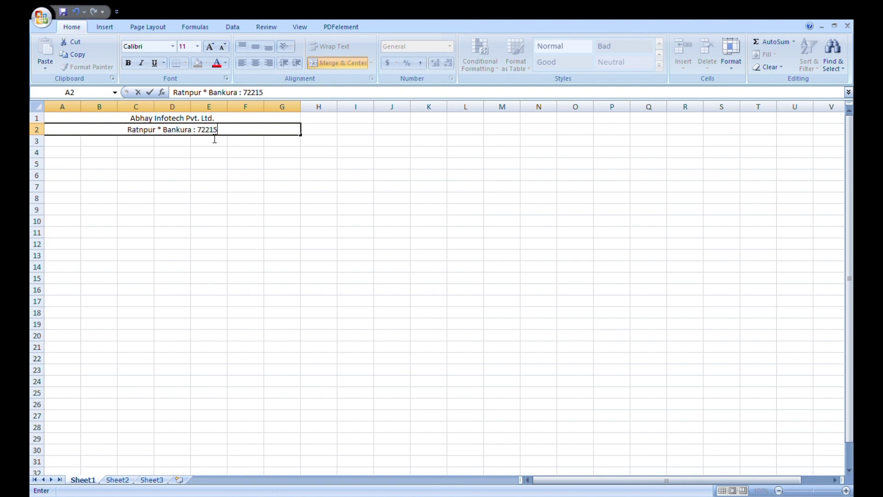
click(217, 156)
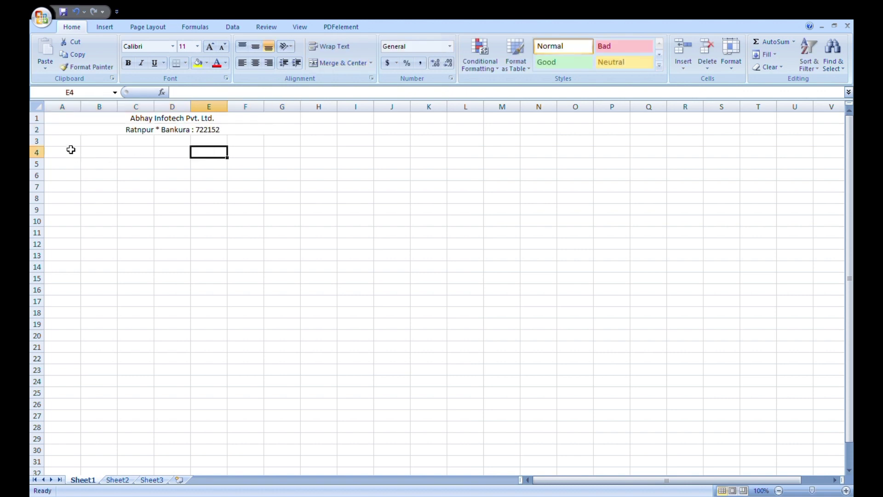
- Merge and center cells A3 through G3 below the address line
drag(71, 142, 270, 146)
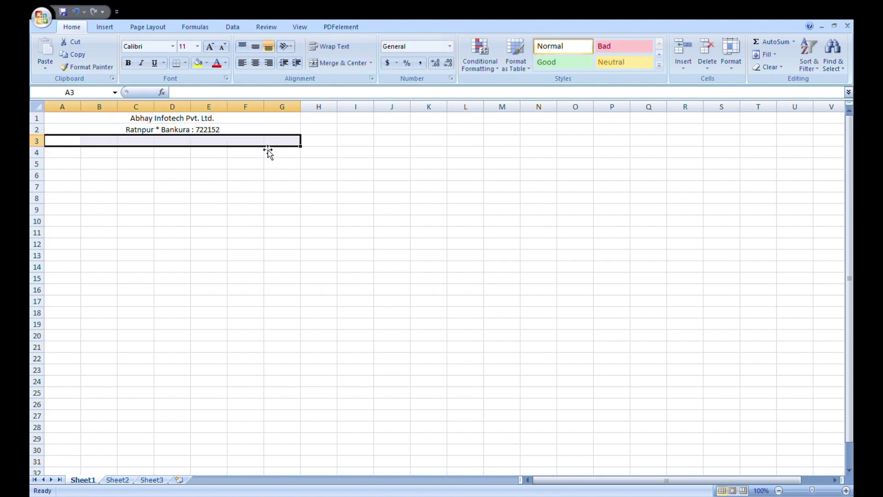
click(318, 64)
click(257, 186)
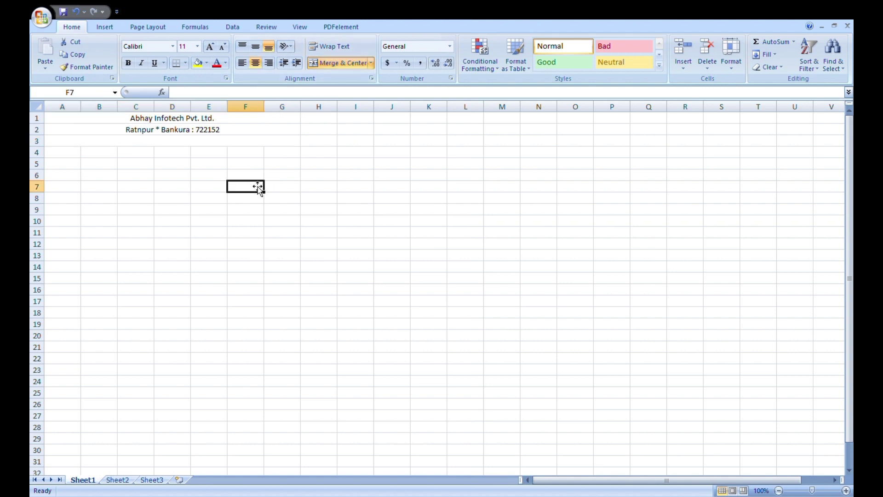
- Enter "Bill Entry" as the sheet heading in the merged third row
click(184, 144)
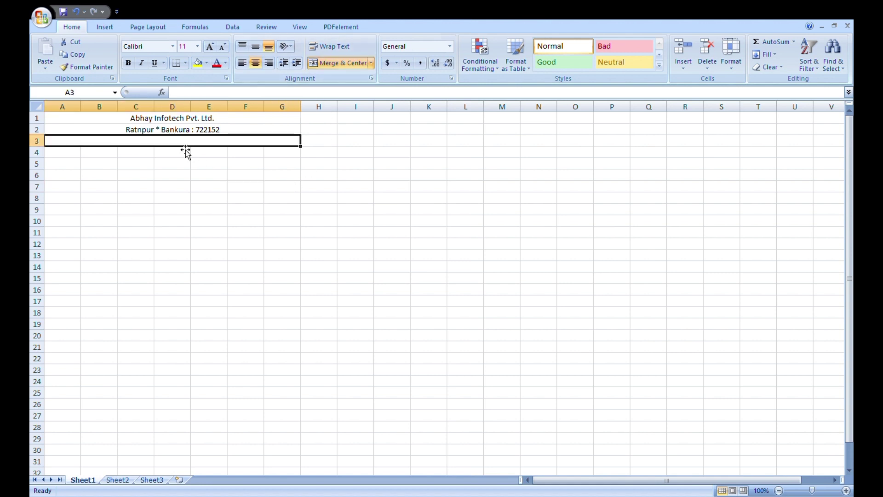
text(Ma)
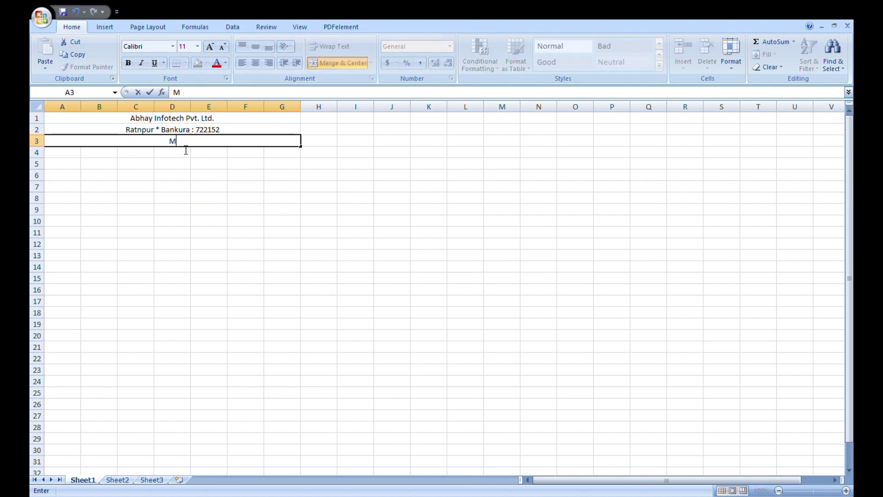
key(BackSpace)
text(Bill Entry)
click(236, 213)
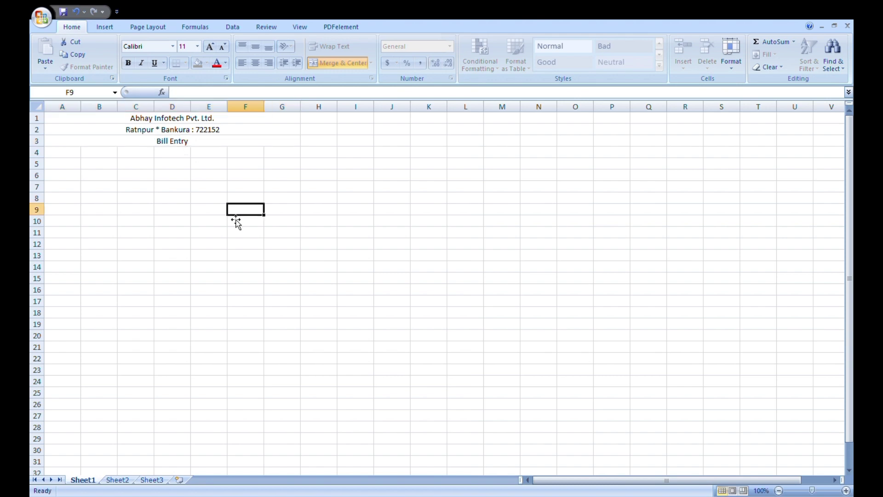
- Make the company title in row 1 bold and increase its font size by three increments
click(191, 119)
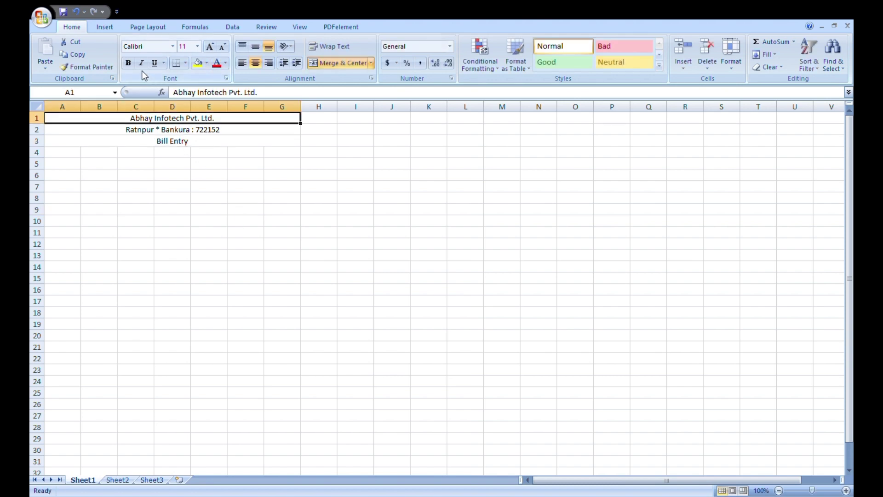
click(128, 64)
click(214, 49)
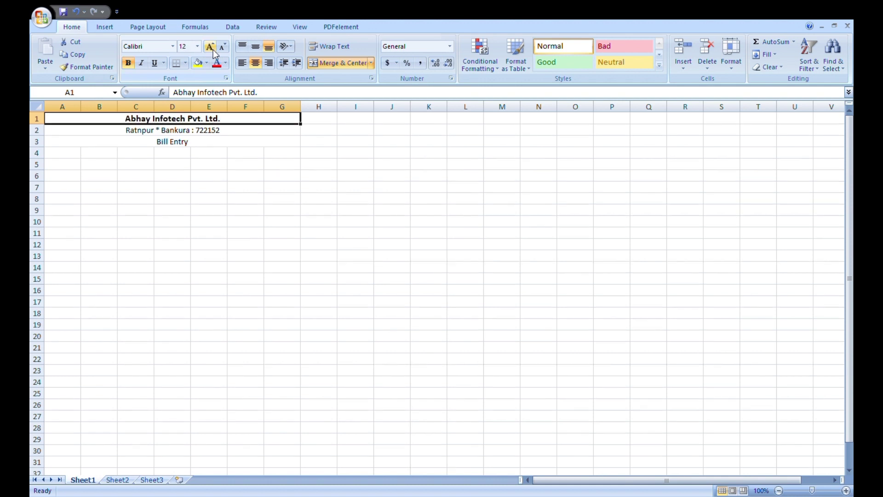
click(214, 50)
click(213, 49)
click(282, 157)
- Make the address line in row 2 bold and increase its font size by three increments
click(172, 134)
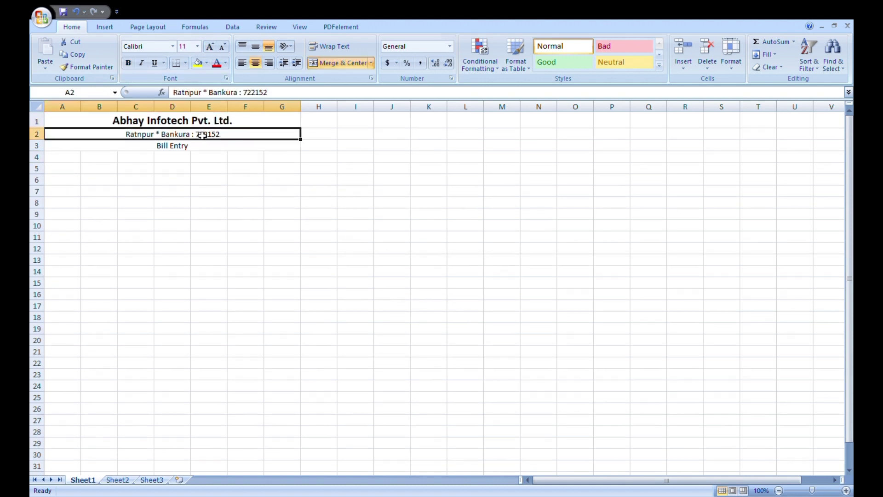
click(128, 63)
click(214, 48)
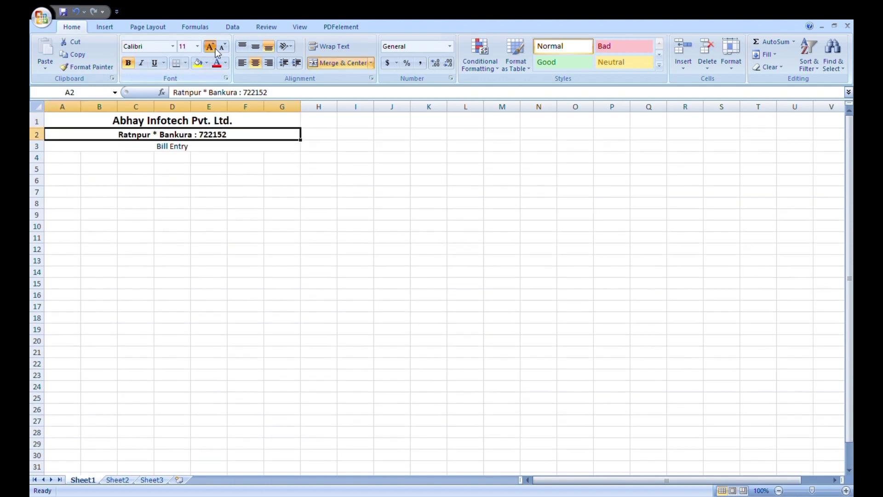
click(215, 48)
click(214, 48)
click(209, 172)
- Make the "Bill Entry" heading in row 3 bold and increase its font size by three increments
click(184, 154)
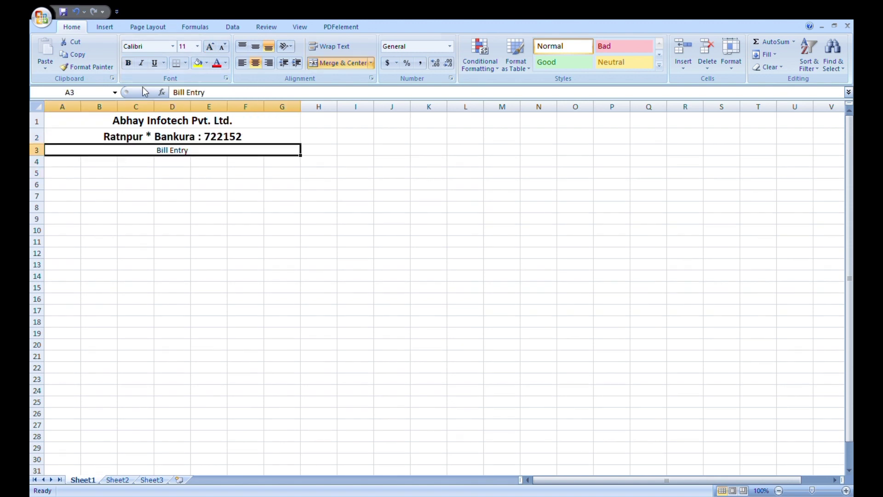
click(129, 62)
click(211, 47)
click(210, 48)
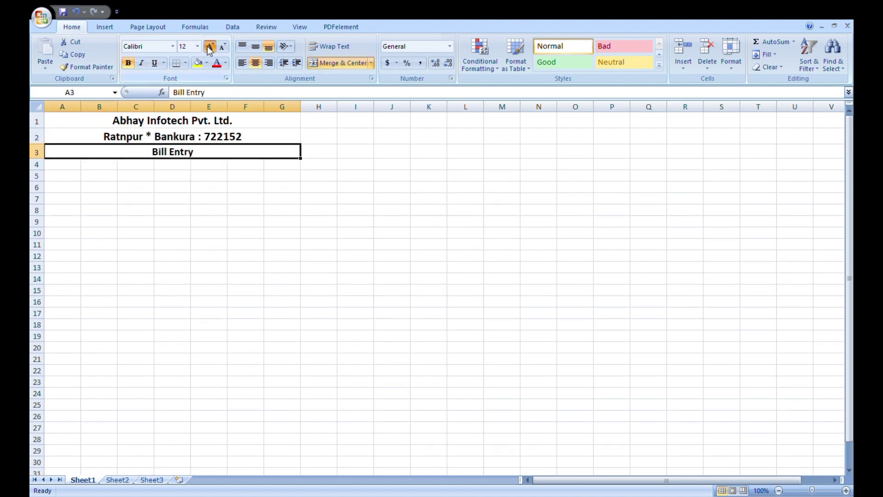
click(210, 48)
- Enlarge the company title in row 1 by two more font size increments
click(206, 122)
click(210, 46)
click(210, 46)
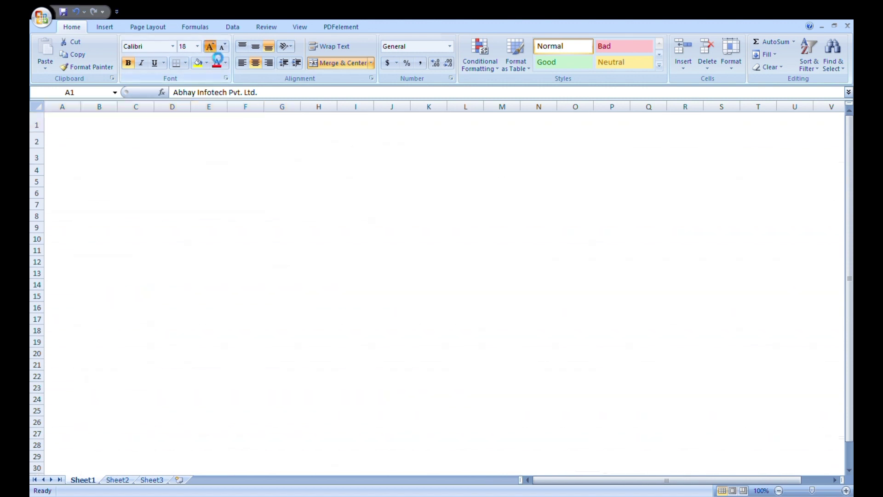
click(282, 227)
- Enter the column headers "Invoice No." in A4 and "Product Description" in B4
click(69, 182)
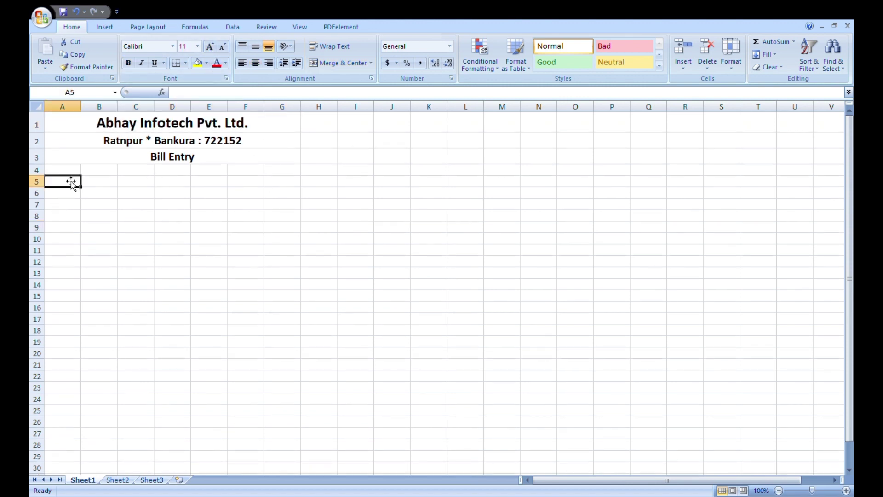
click(70, 172)
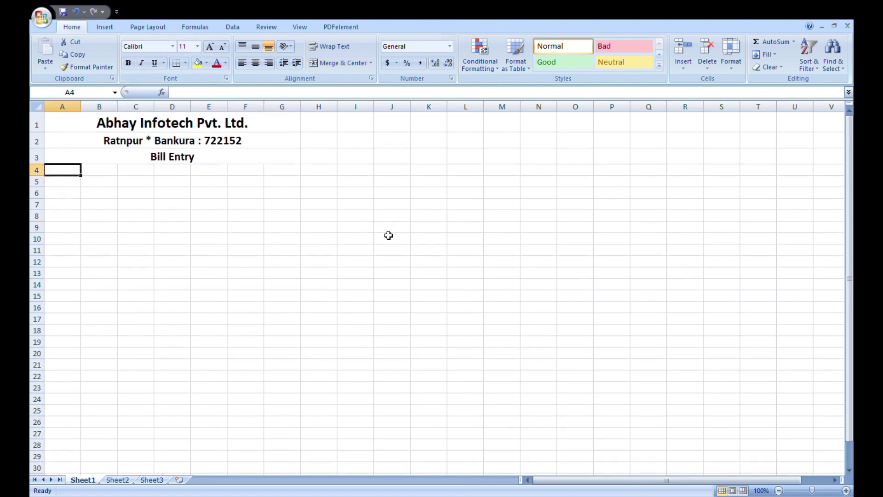
text(Inv)
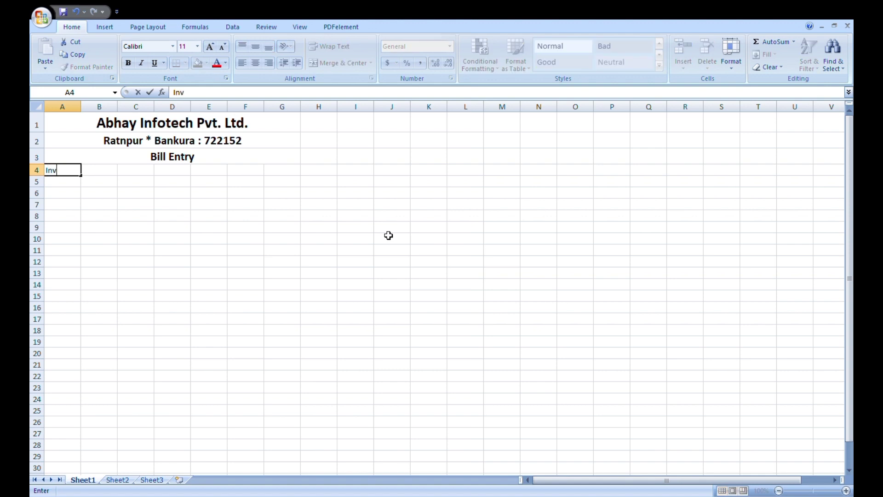
text(oice No.)
key(Tab)
text(P)
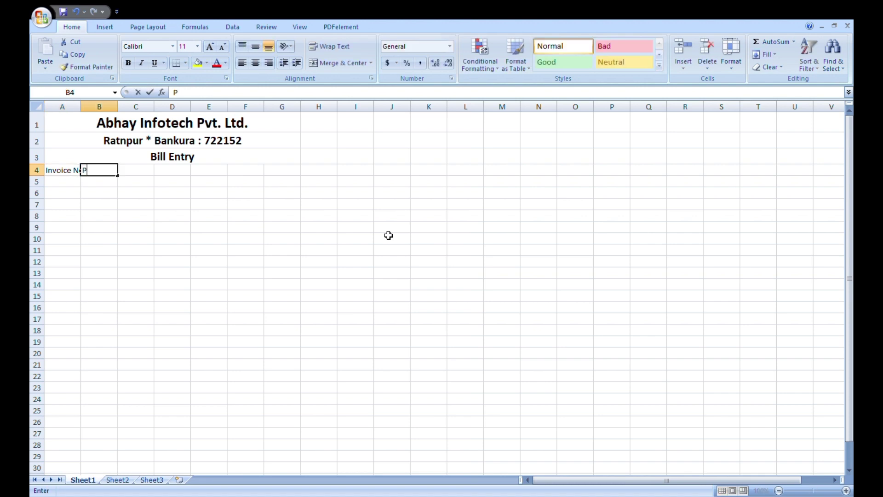
text(roduc)
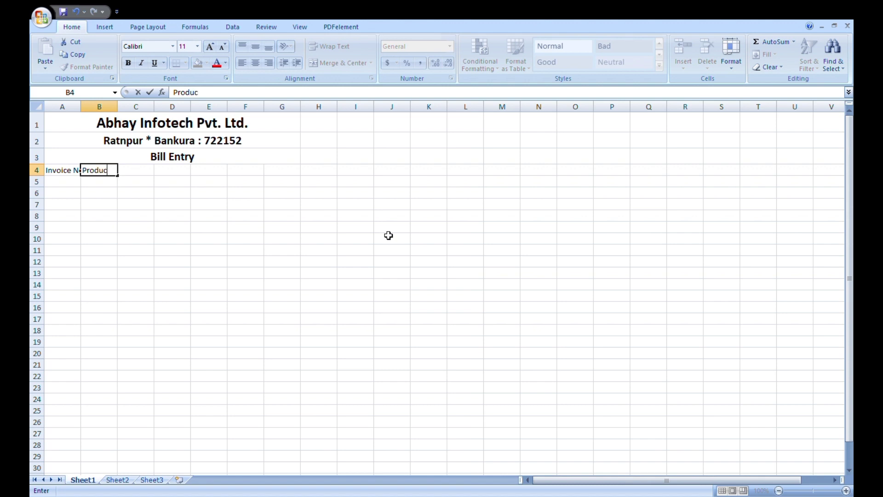
text(t Description)
key(Tab)
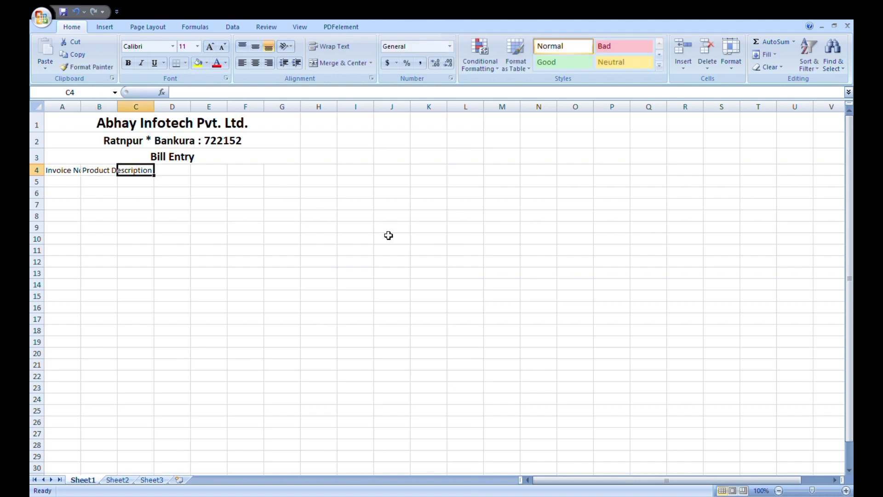
- Enter the column headers "Rate" in C4 and "Qty" in D4
text(Ra)
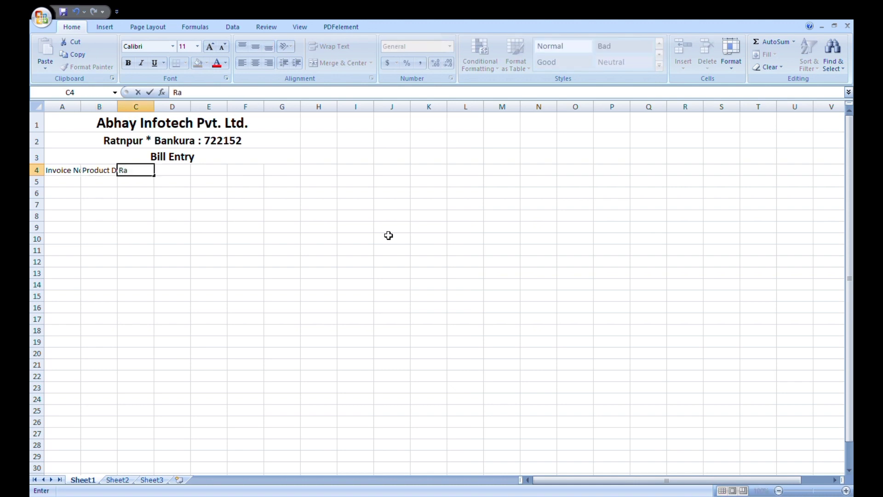
text(te)
key(Tab)
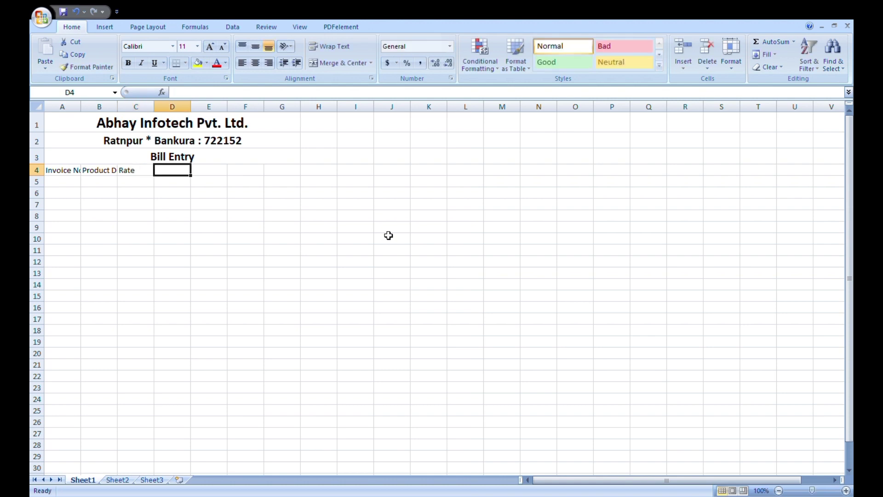
text(Q)
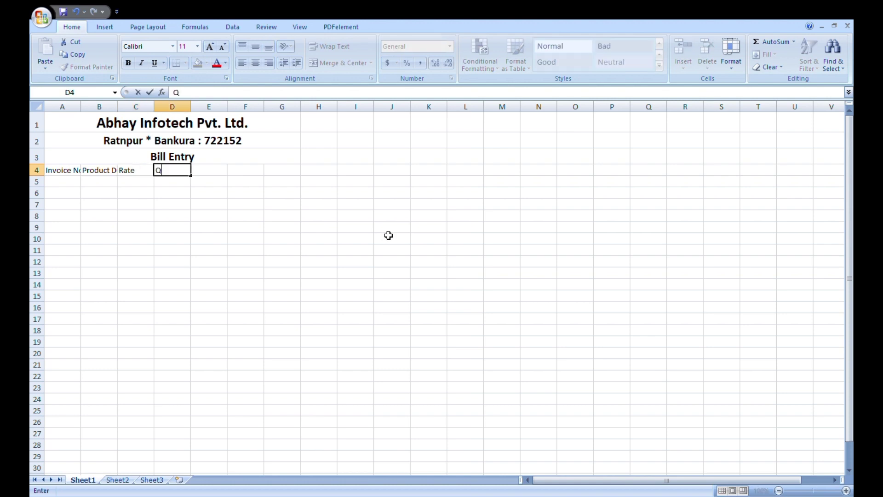
text(ty)
key(Tab)
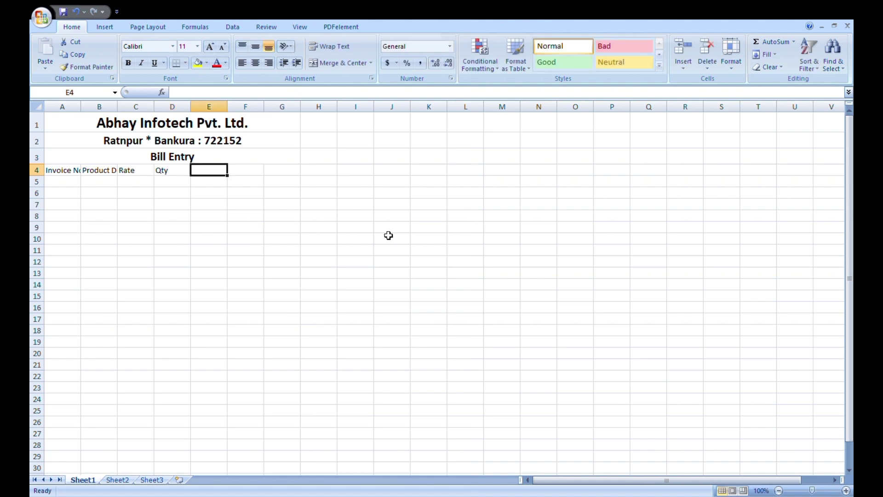
- Enter the column headers "Amount" in E4, "Gst" in F4 and "Total Amount" in G4
text(Amount)
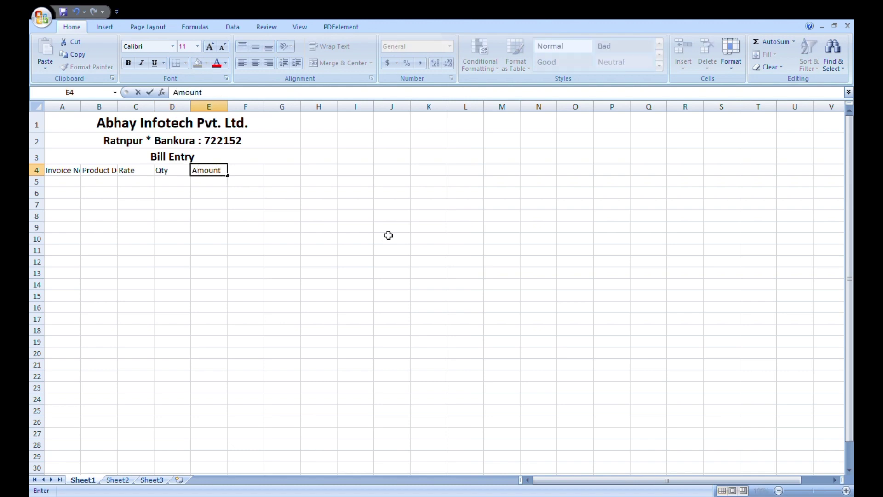
key(Tab)
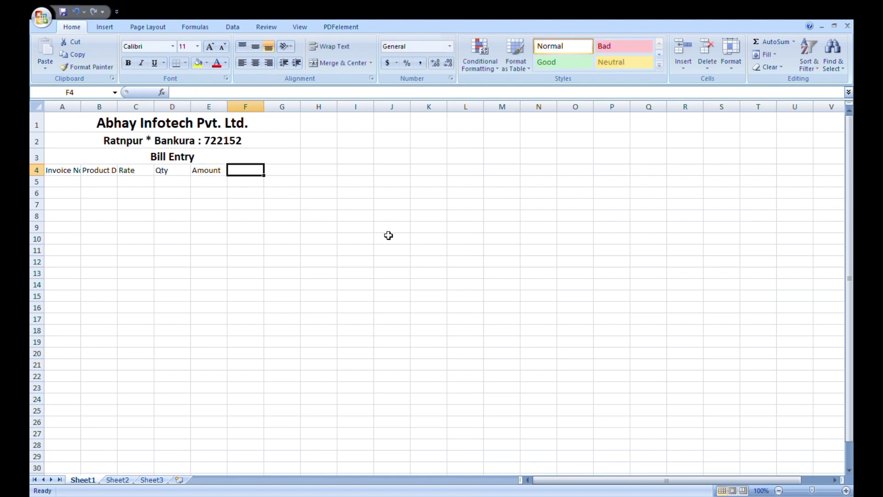
text(Gst)
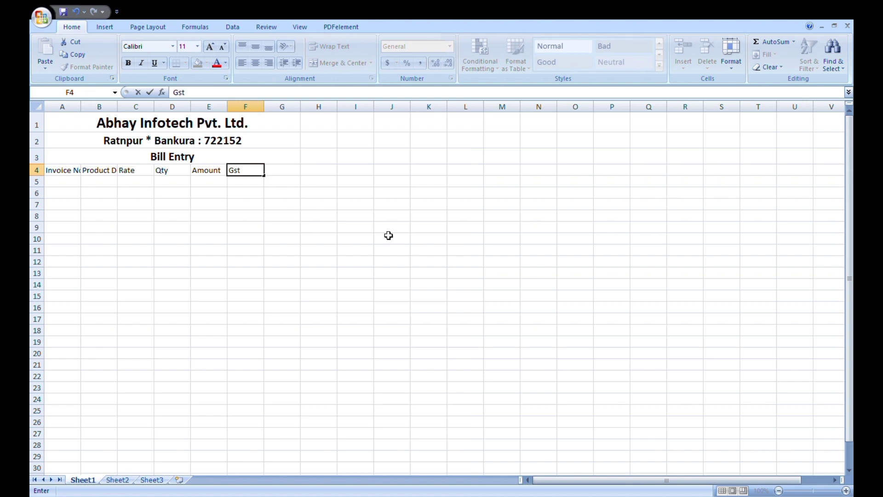
key(Tab)
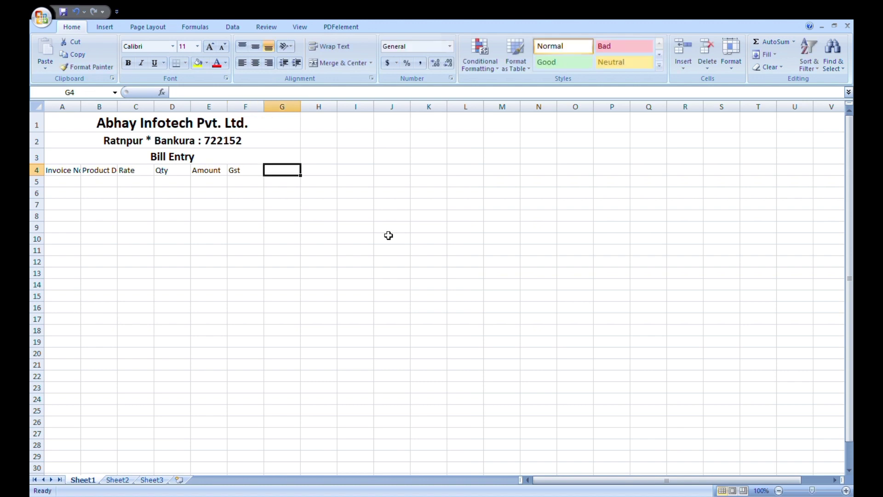
text(To)
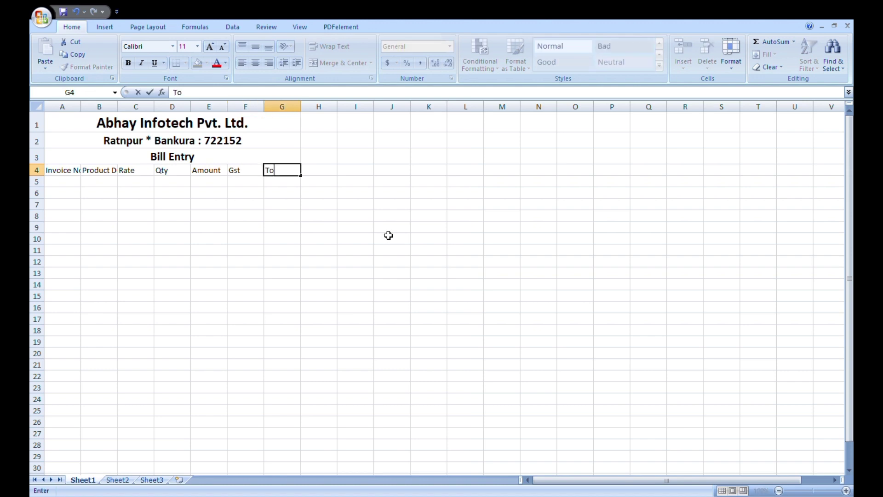
text(tal Amount)
click(366, 286)
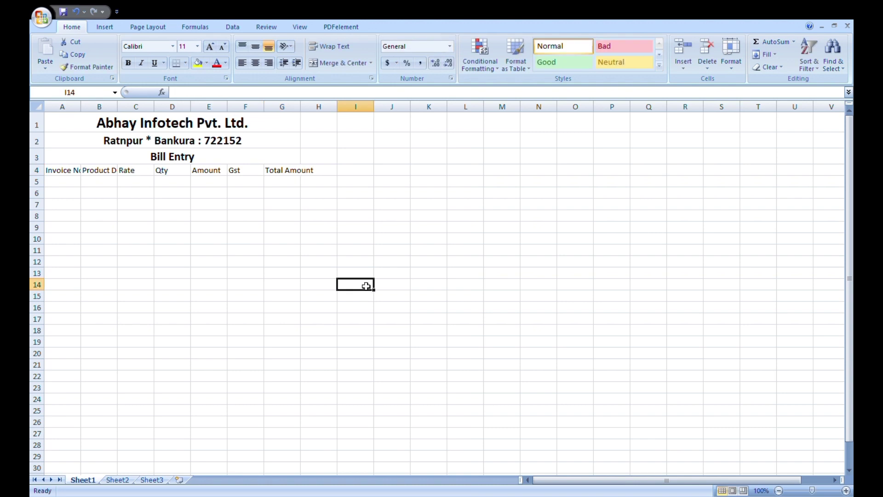
- Auto-fit the widths of columns A, B and G to their header text in row 4
drag(59, 171, 312, 179)
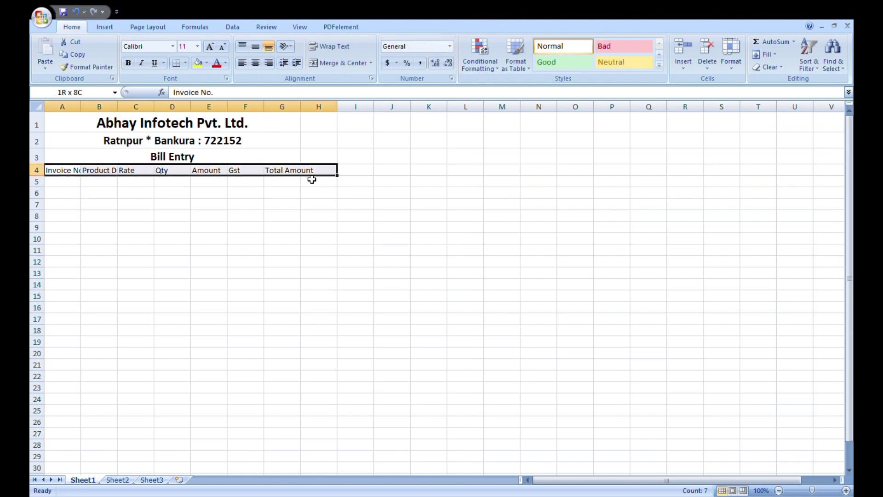
click(186, 285)
double_click(118, 109)
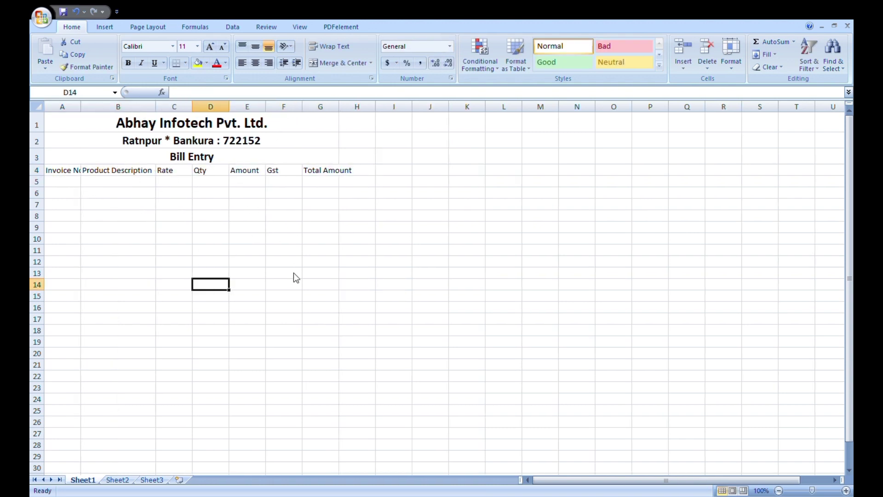
double_click(81, 108)
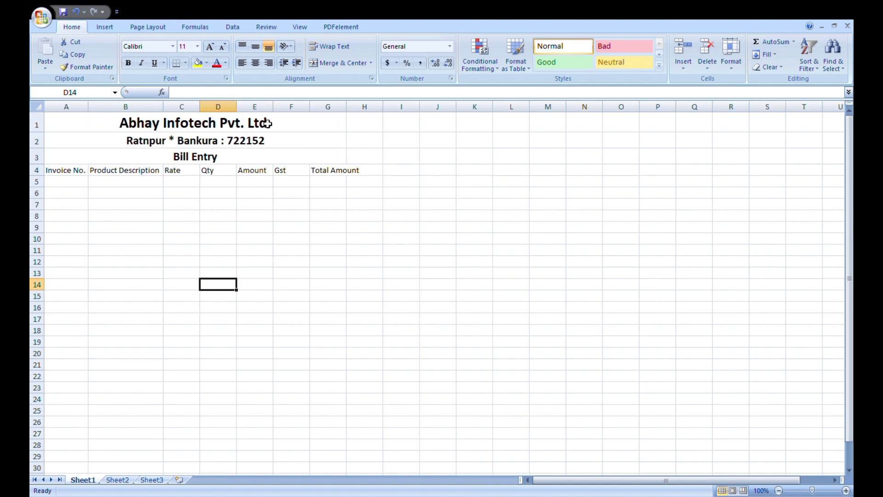
- Enter invoice numbers 10101 in A5 and 10102 in A6, and fill the series down to 10115 in A19
click(79, 187)
text(10101)
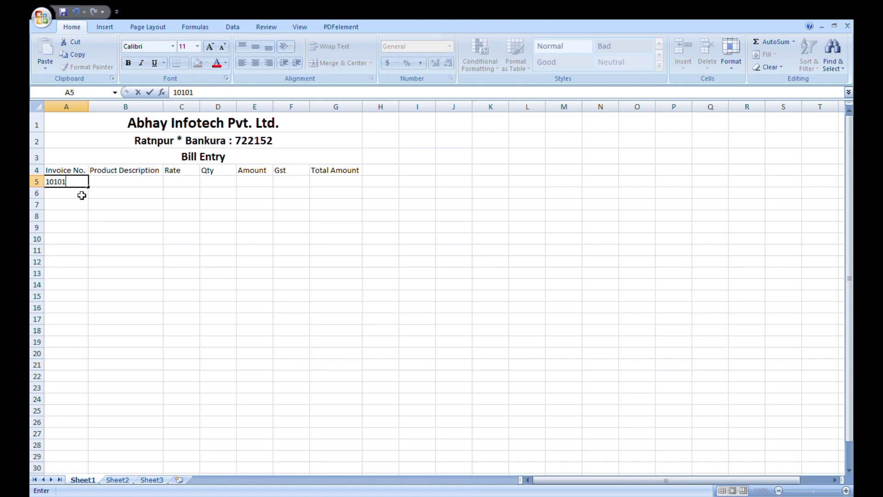
key(Return)
text(10102)
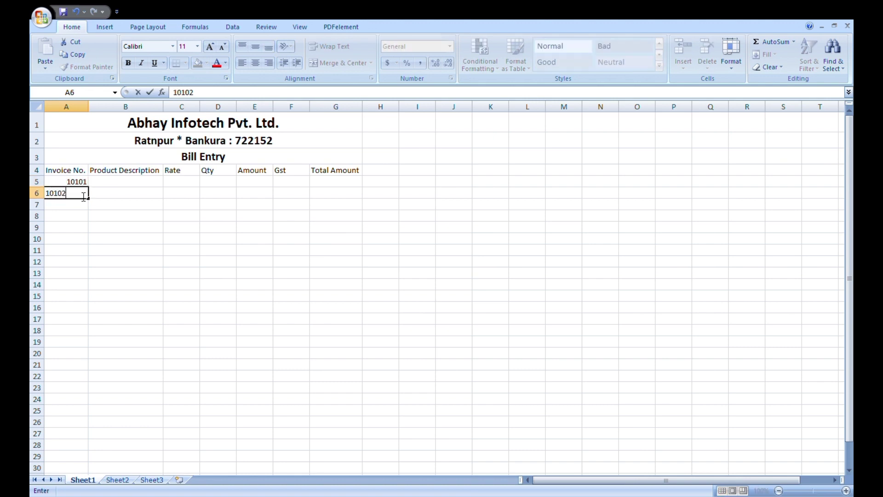
click(105, 240)
drag(69, 181, 100, 350)
click(336, 284)
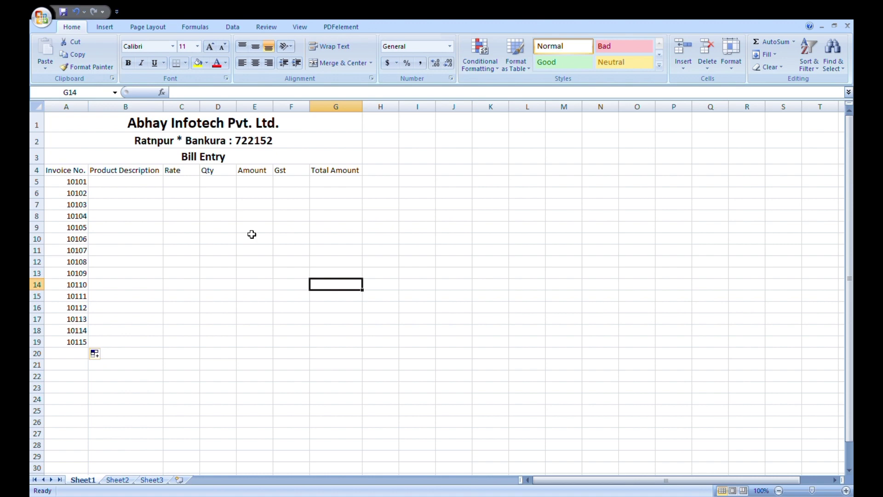
- Enter the product descriptions "Key-board" in B5 and "Mouse" in B6
click(126, 184)
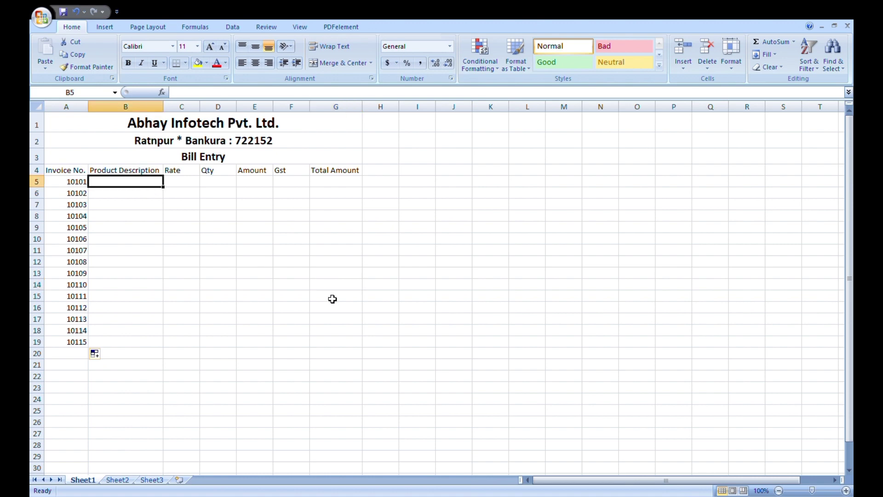
text(Key)
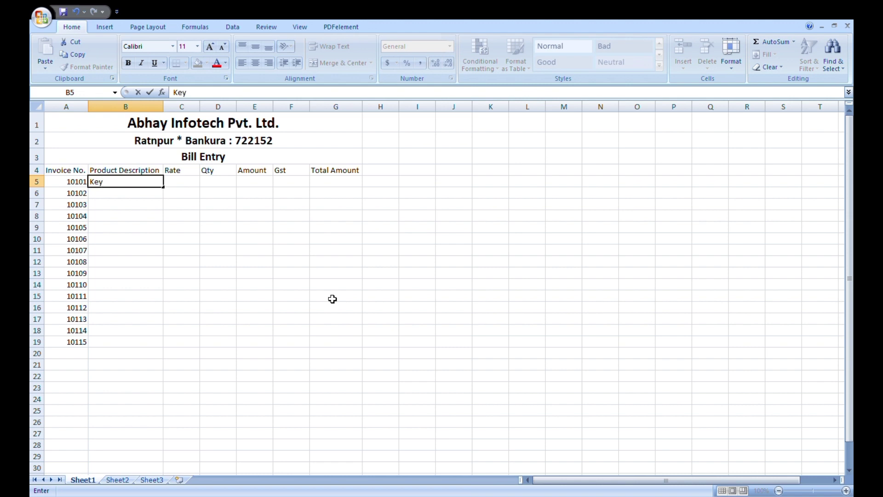
text(-board)
key(Return)
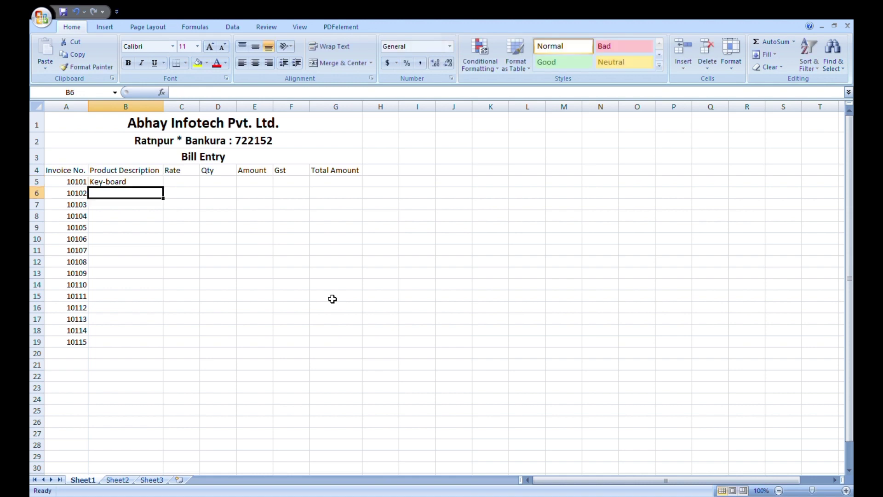
text(Mouse)
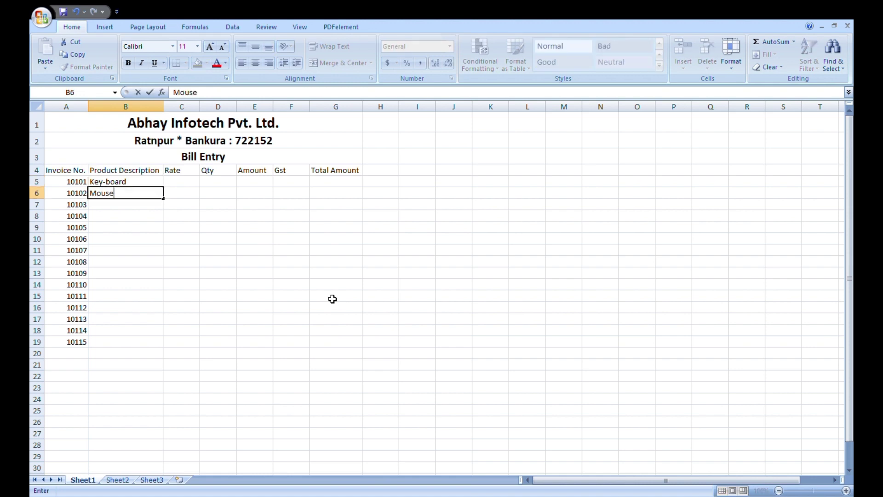
key(Return)
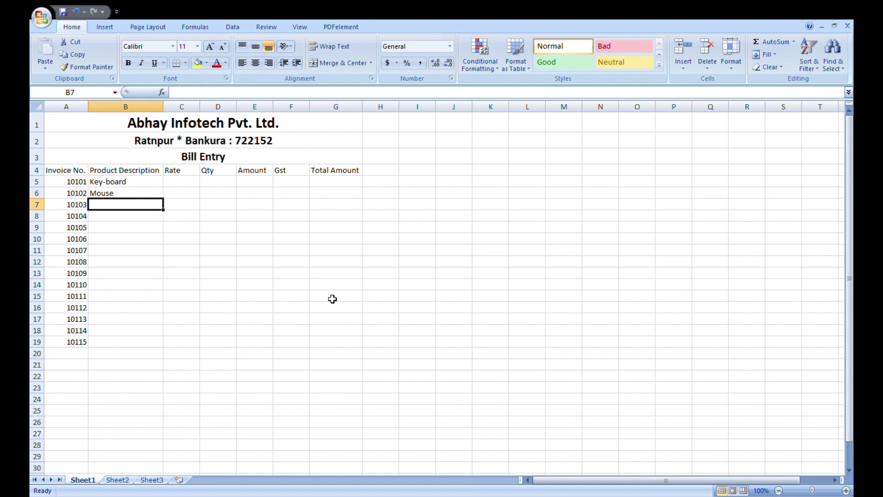
- Enter the product description "Table Fan" in B7 for invoice 10103
text(T)
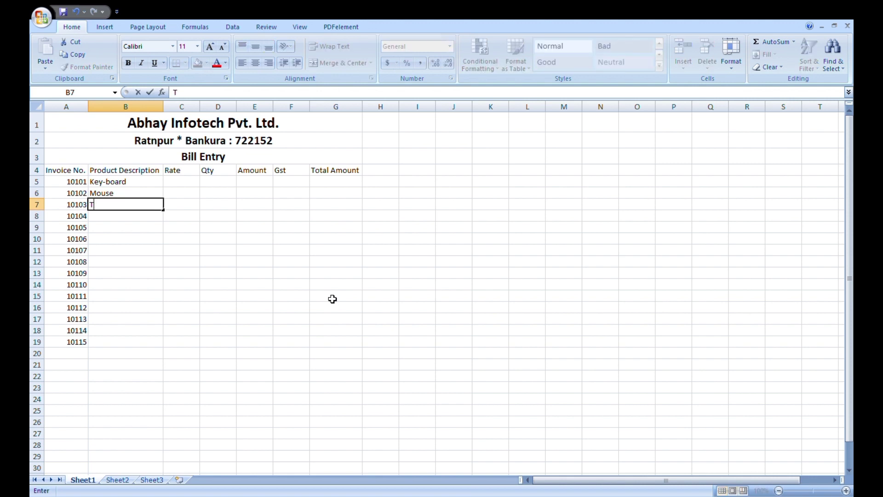
text(able)
text( Fsan)
key(BackSpace)
key(BackSpace)
text(an)
key(Return)
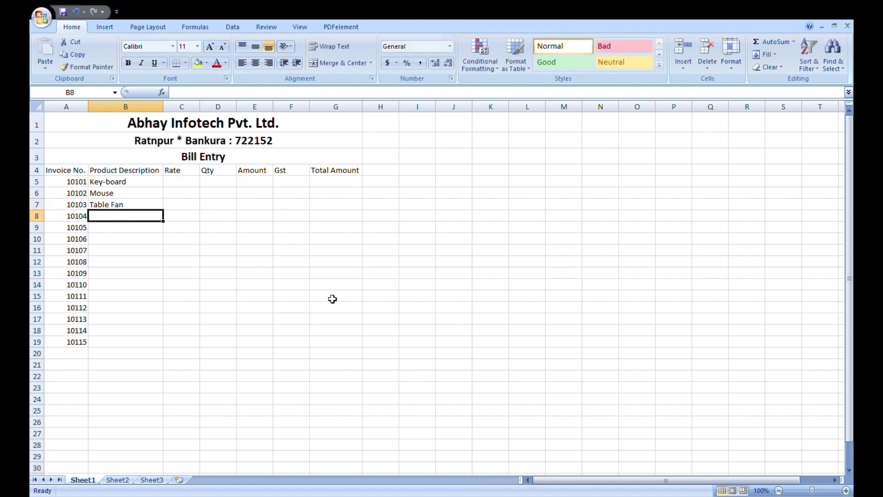
- Enter the product description "Mother Board" in B8 for invoice 10104
text(M)
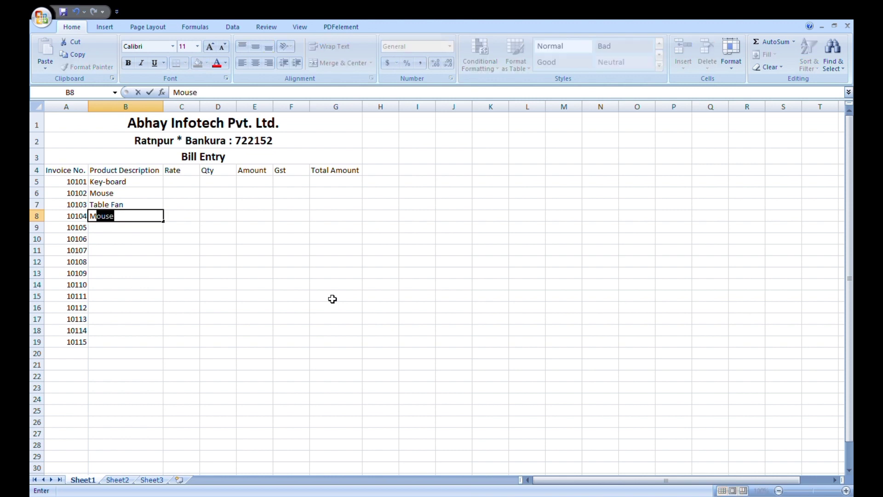
text(otherv)
key(BackSpace)
text(Board)
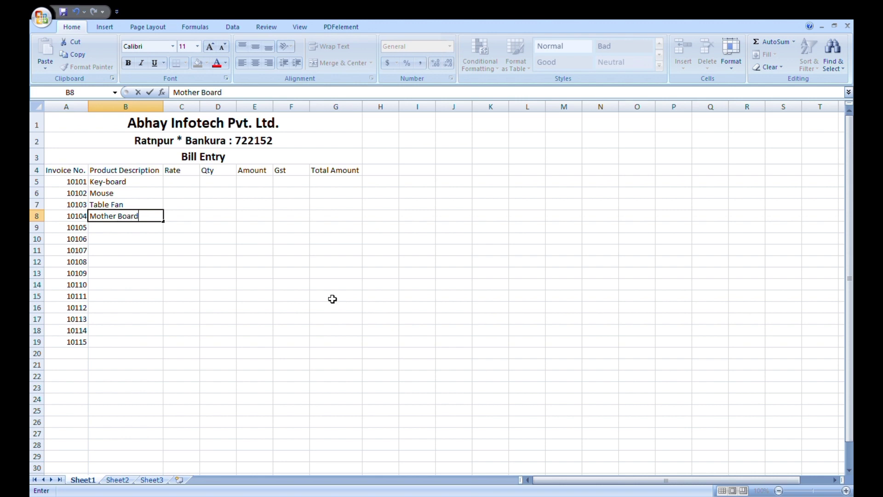
key(Return)
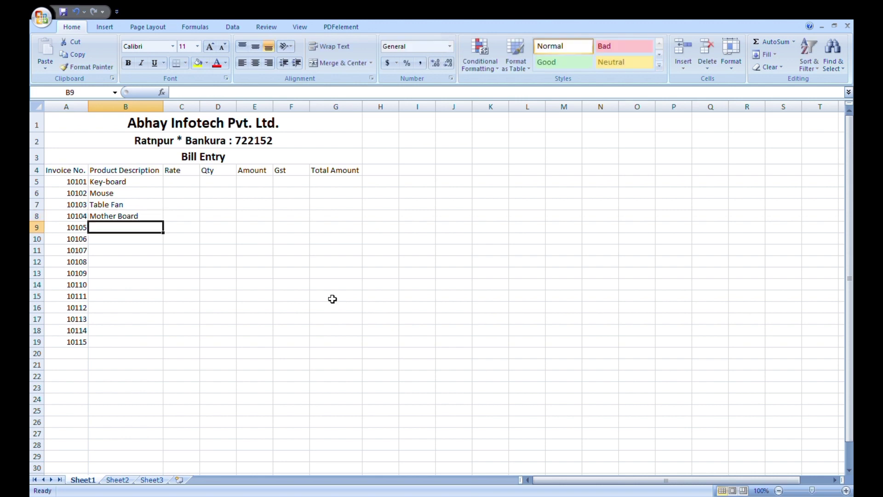
- Enter the product descriptions "Ram" in B9, "Rom" in B10 and "SSD" in B11
text(Ram)
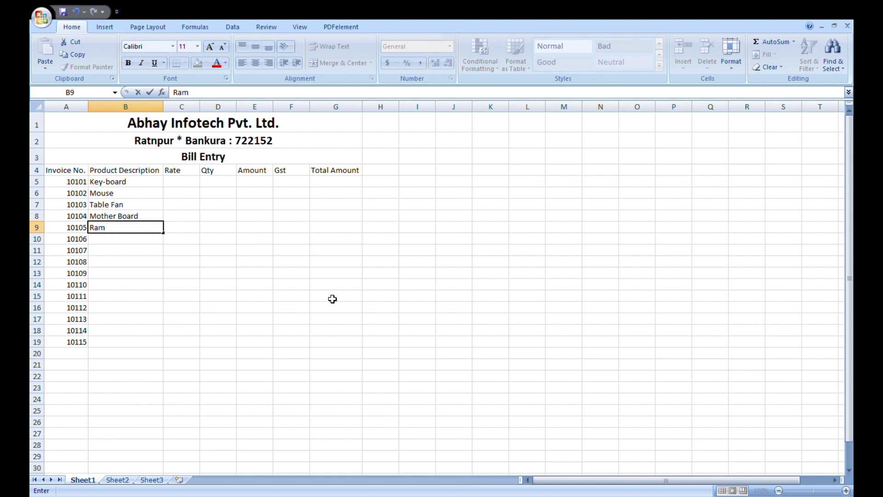
key(Return)
text(Rom)
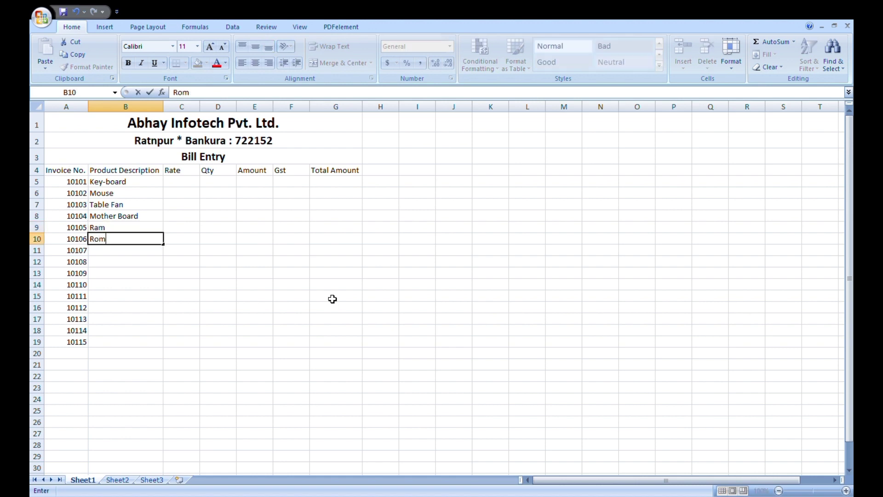
key(Return)
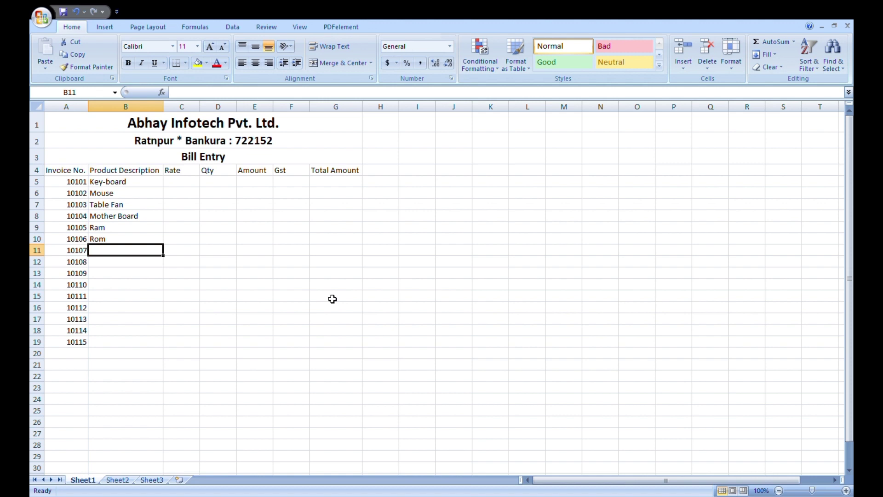
text(SSF)
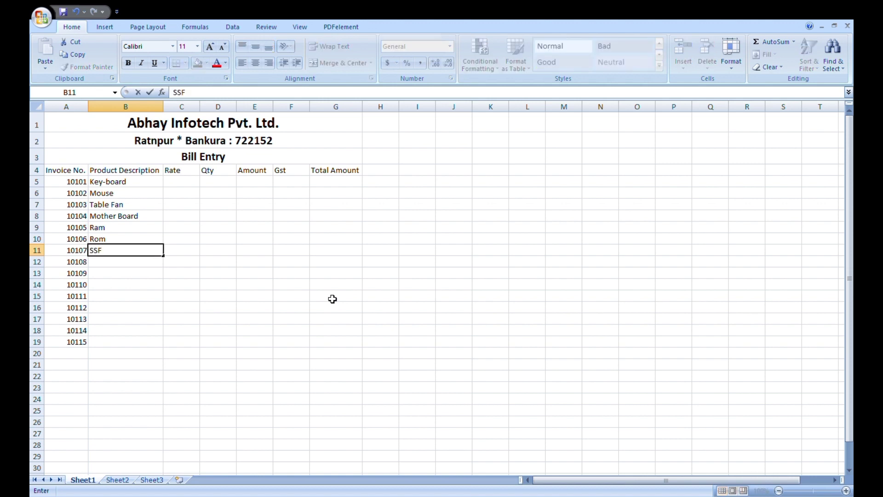
key(BackSpace)
text(D)
key(Return)
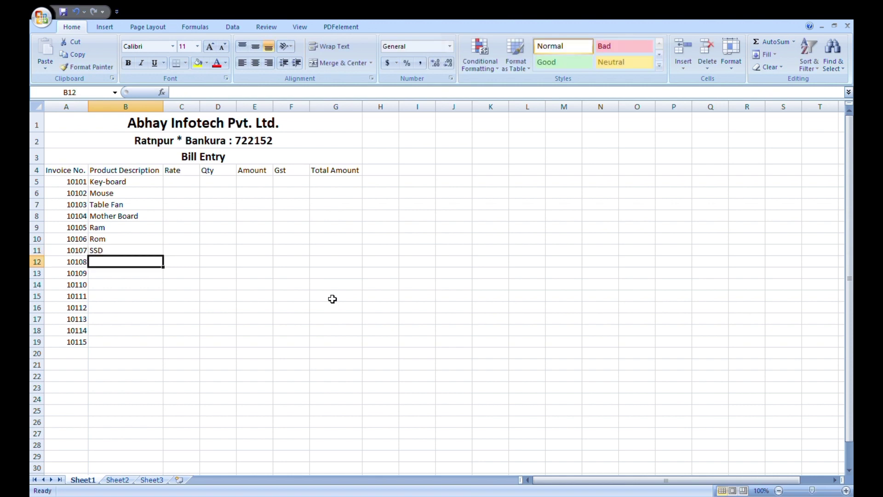
- Enter the product description "Pendrive" in B12 for invoice 10108
text(Pe)
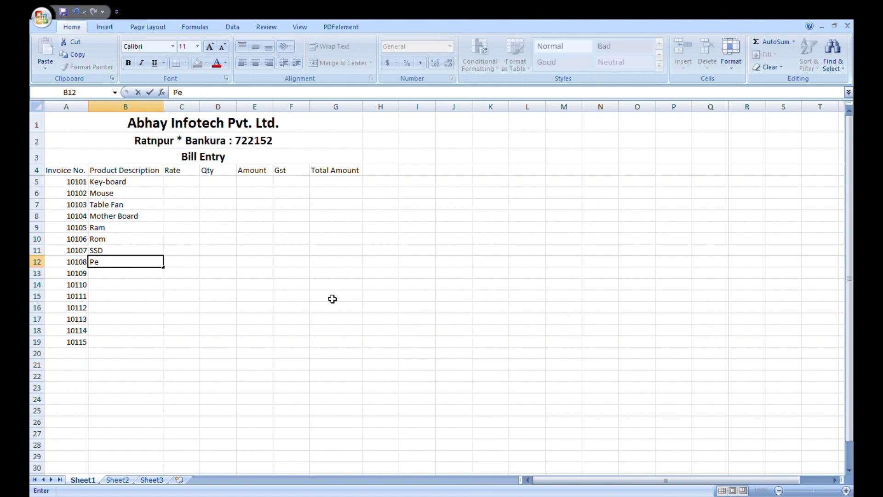
text(ndrave)
key(BackSpace)
key(BackSpace)
key(BackSpace)
text(ive)
key(Return)
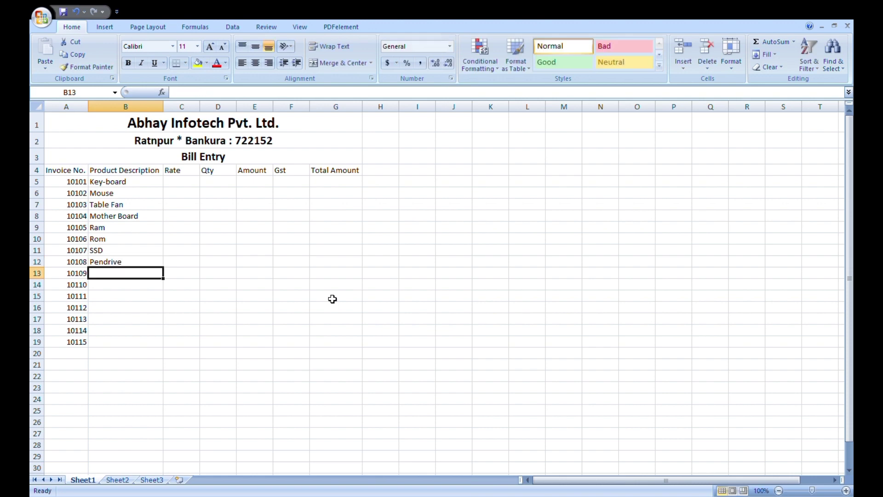
- Enter the product descriptions "Printer" in B13 and "Monitor" in B14
text(P)
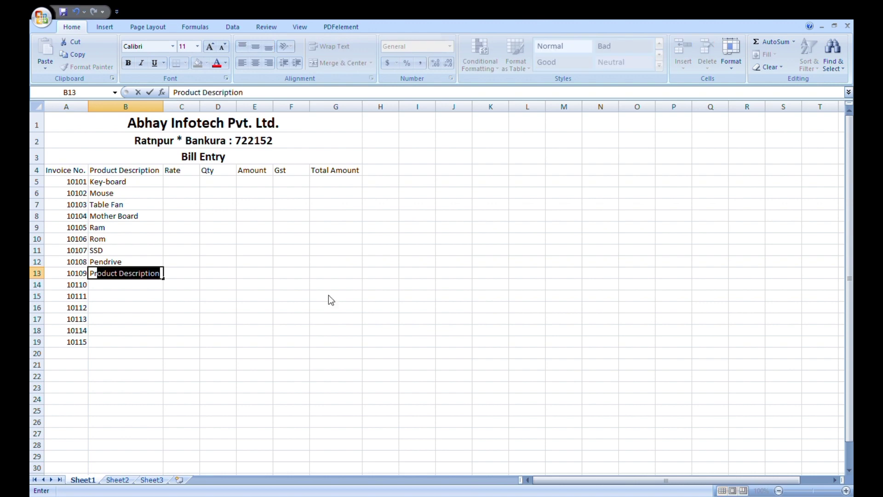
text(rinter)
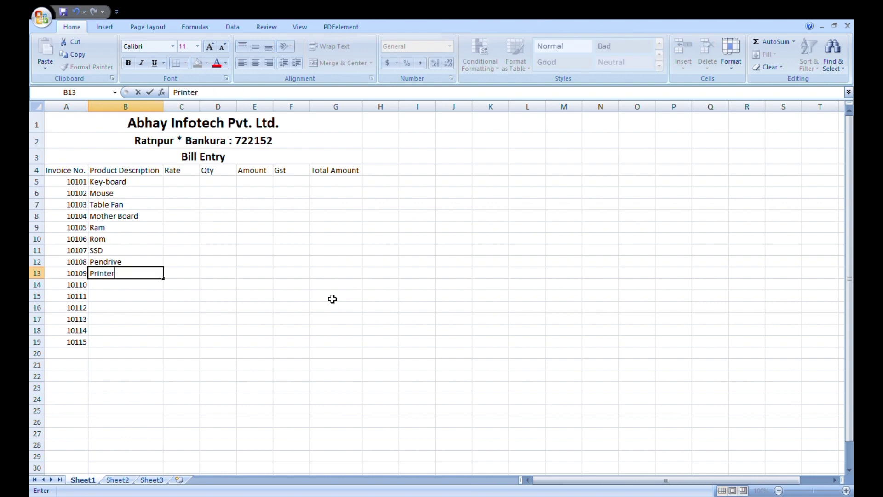
key(Return)
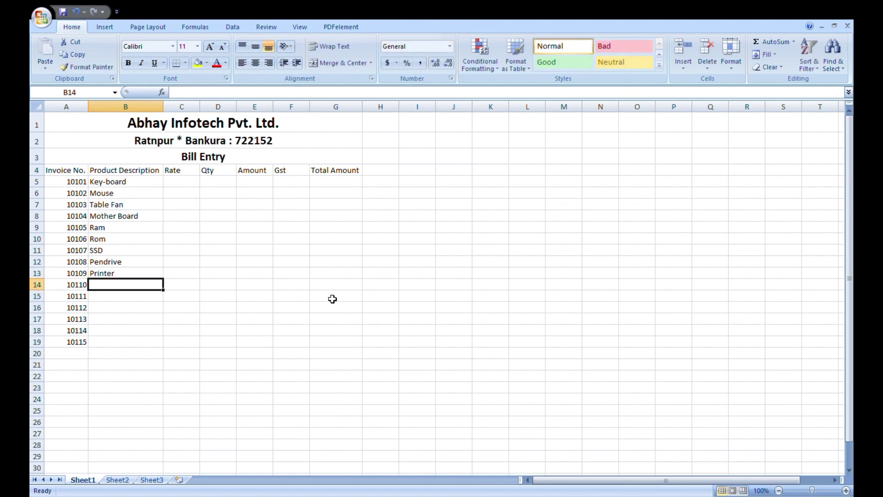
text(Monit)
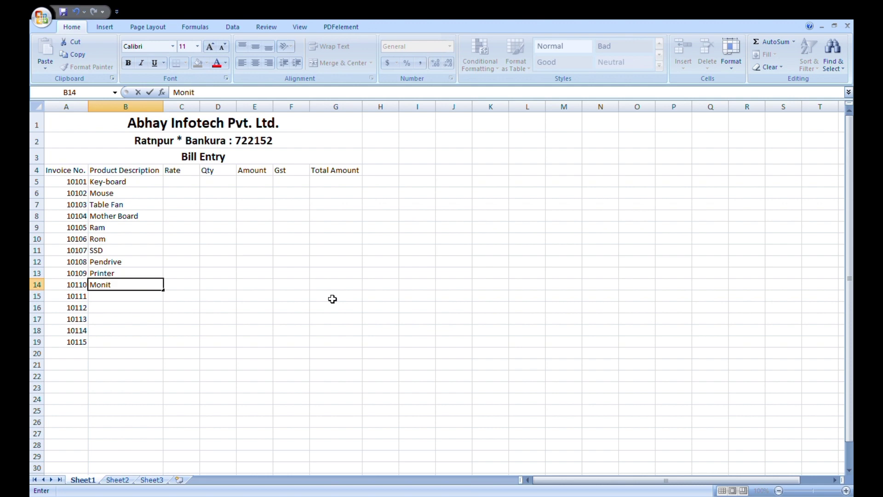
text(or)
key(Return)
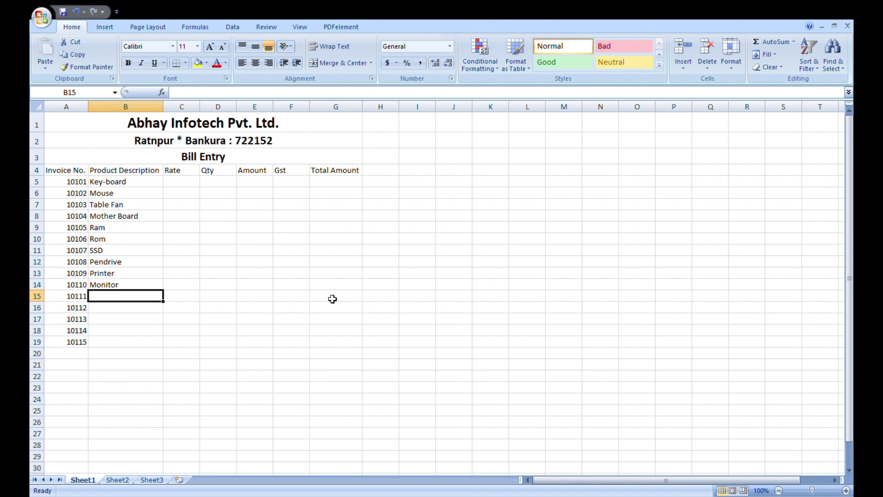
- Enter the product descriptions "CPU" in B15, "UPS" in B16 and "Computer" in B17
text(CPU)
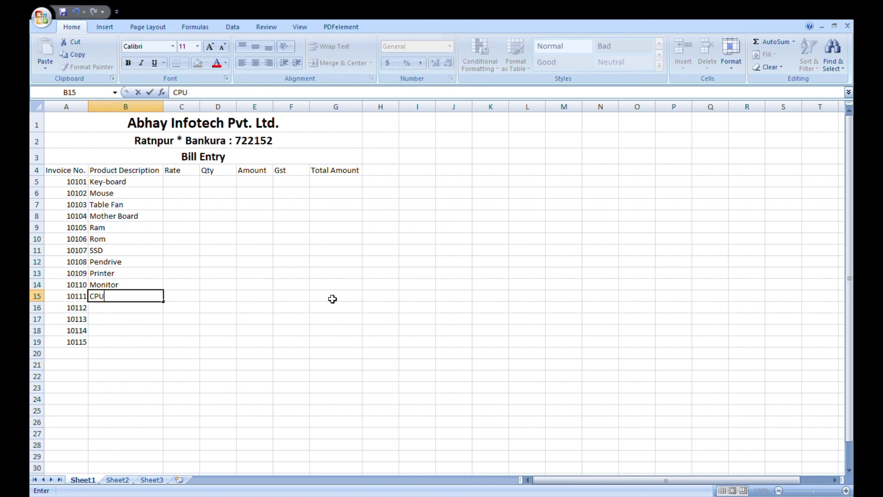
key(Return)
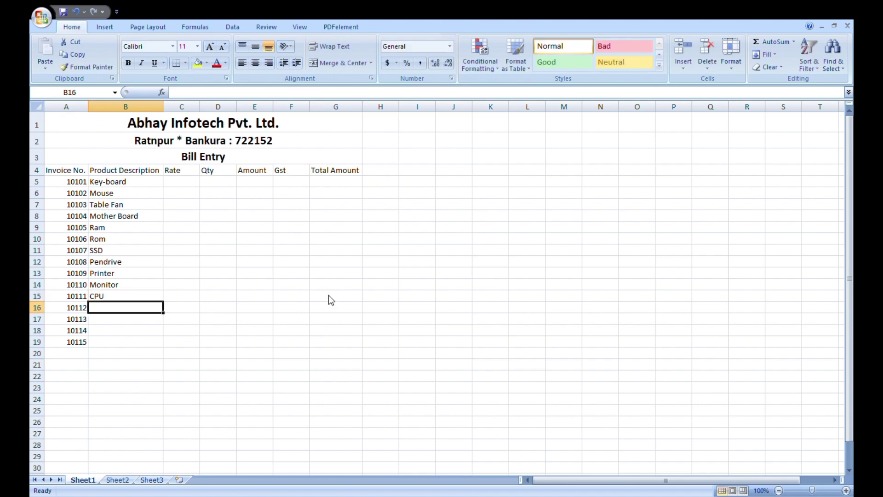
text(U)
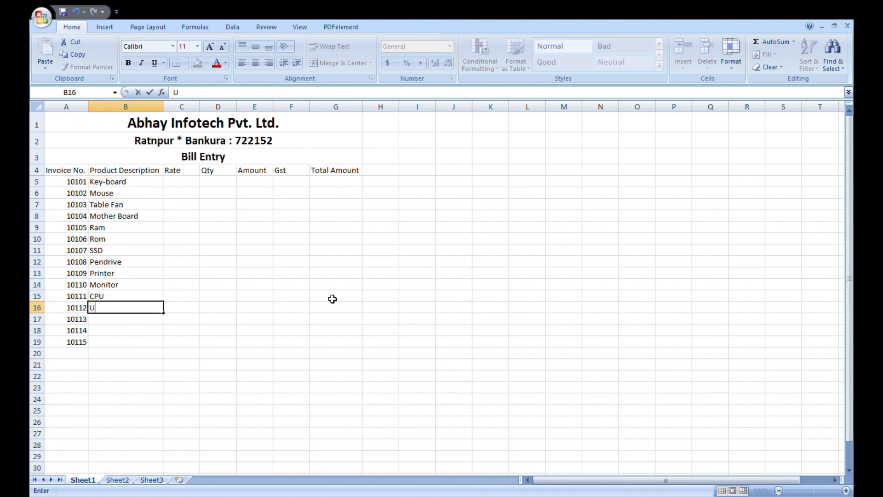
text(PS)
key(Return)
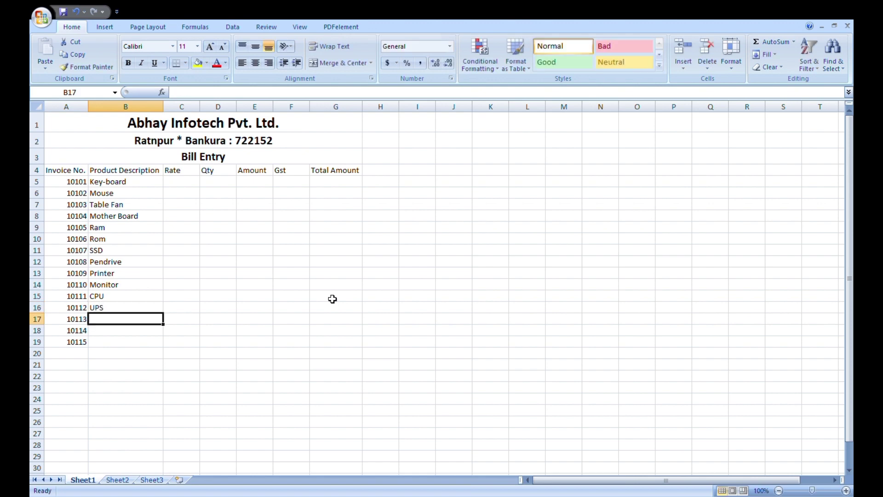
text(Com)
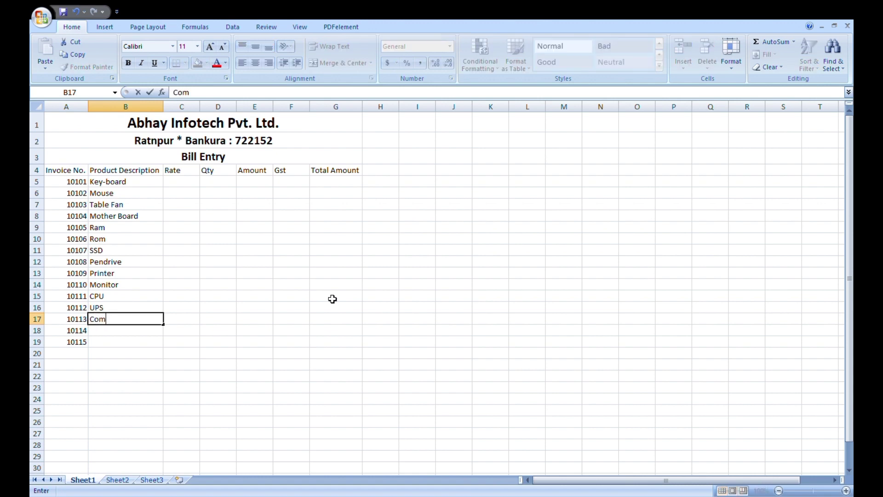
text(puter)
key(Return)
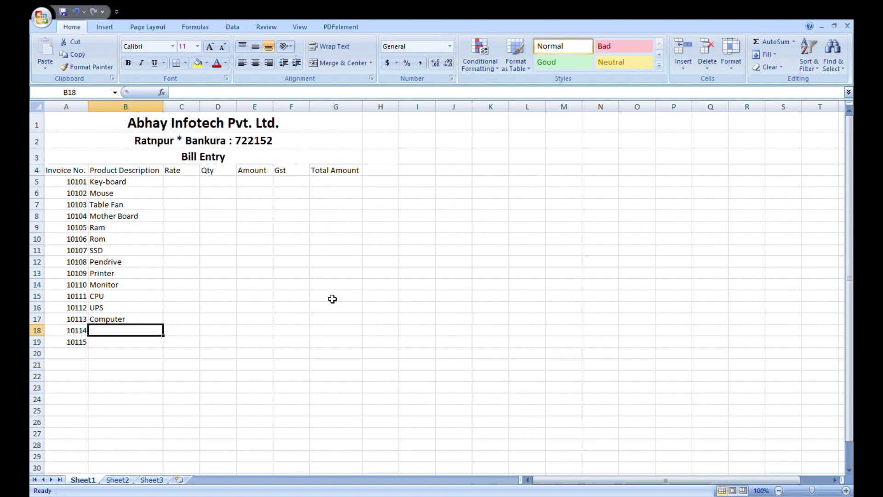
- Enter the product descriptions "Laptop" in B18 and "Mike" in B19
text(La)
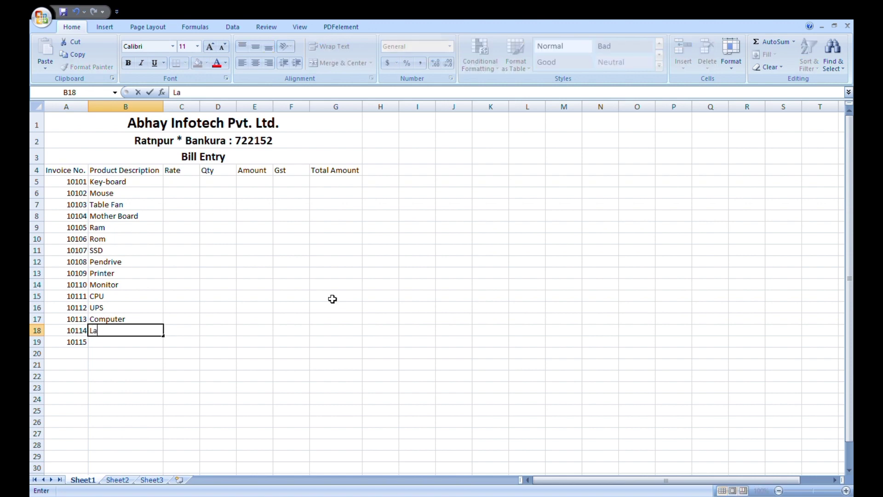
text(ptod)
key(BackSpace)
text(p)
key(Return)
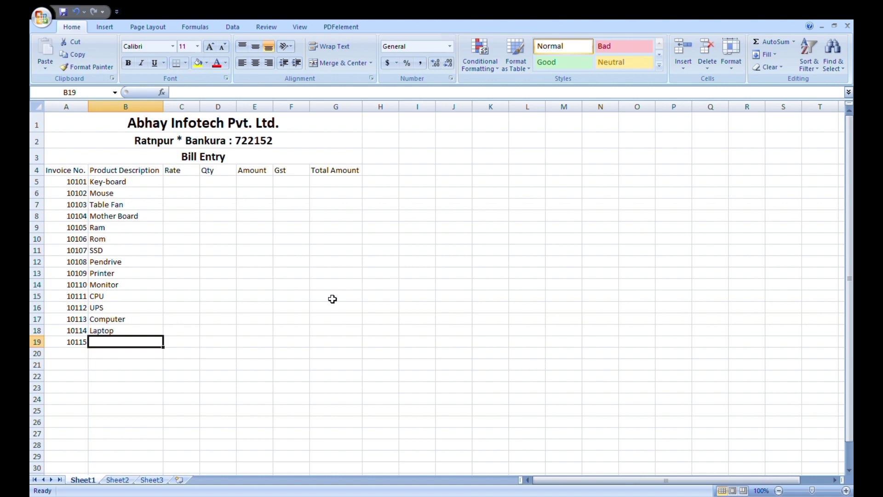
text(Mike)
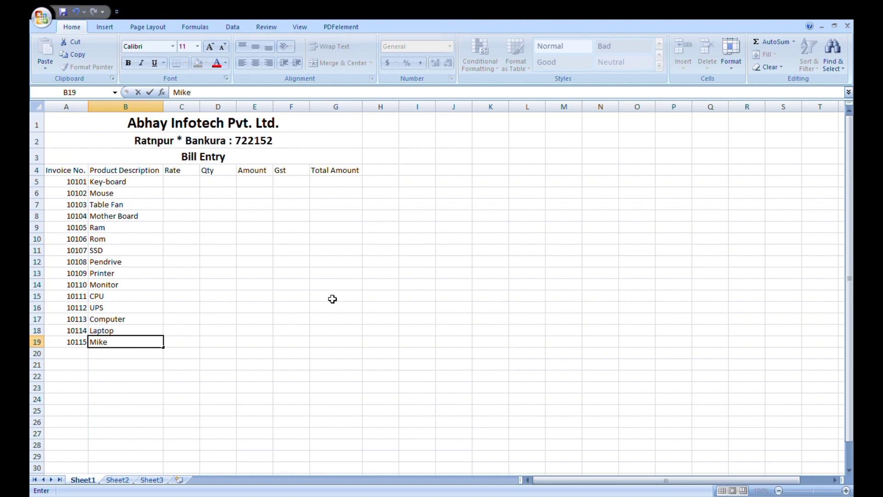
click(309, 365)
- Enter the rates 800 for Key-board in C5, 650 for Mouse in C6 and 1500 for Table Fan in C7
click(173, 172)
click(191, 184)
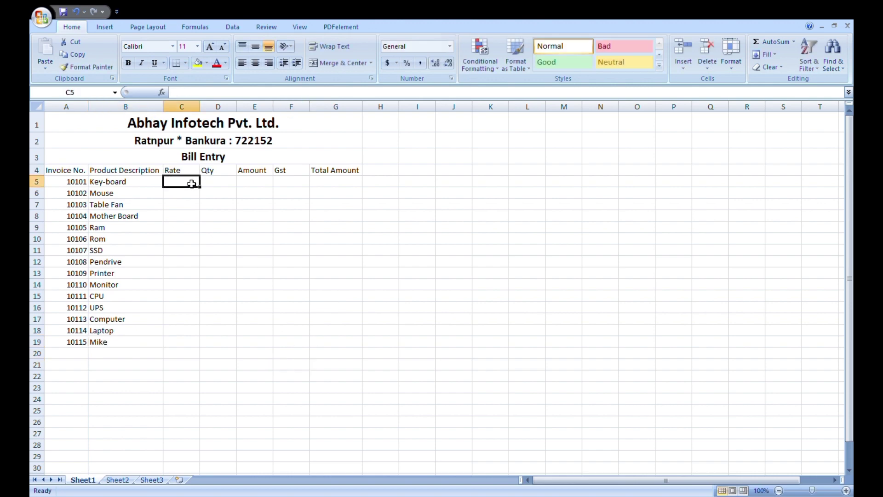
text(800)
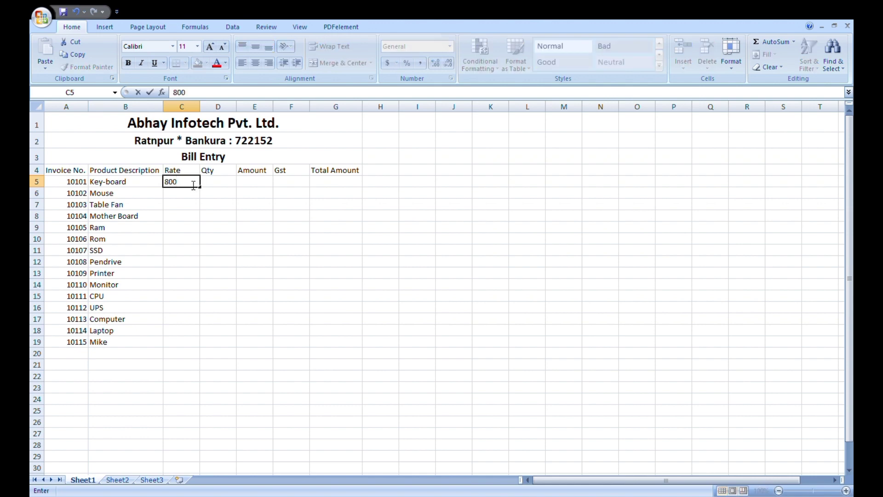
key(Return)
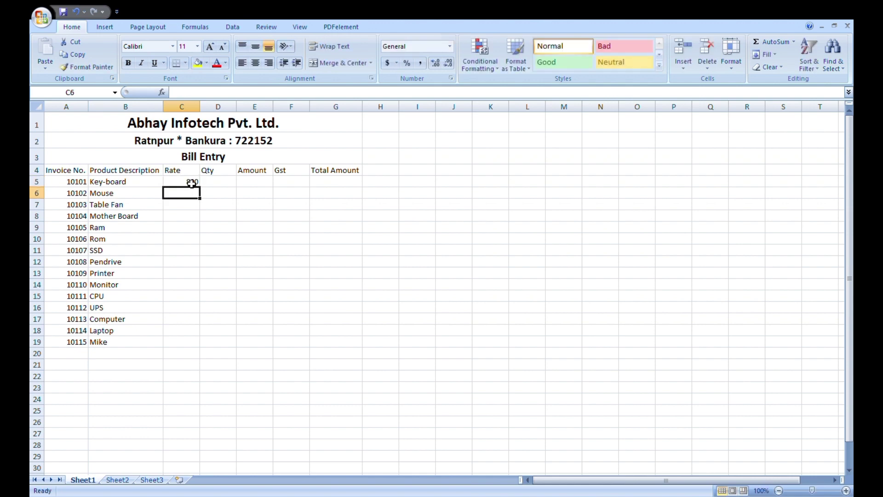
text(650)
key(Return)
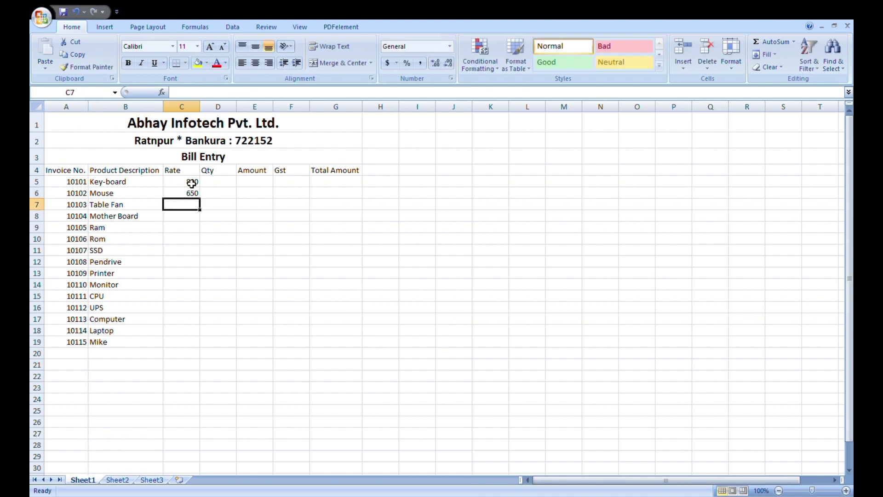
text(1500)
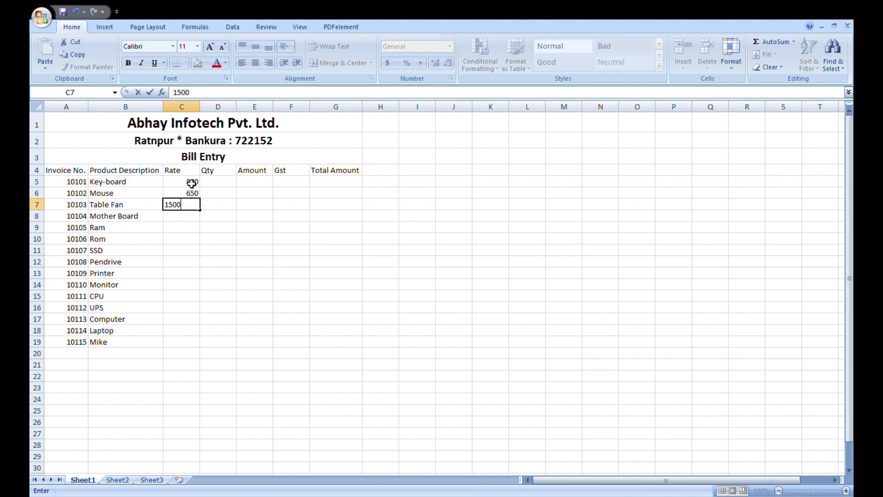
key(Return)
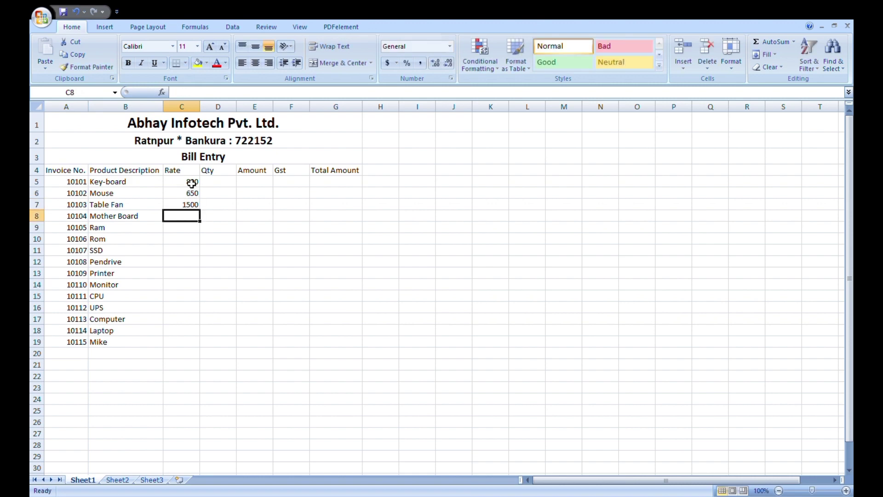
- Enter the rates 2000 for Mother Board in C8, 1700 for Ram in C9 and 2500 for Rom in C10
text(2)
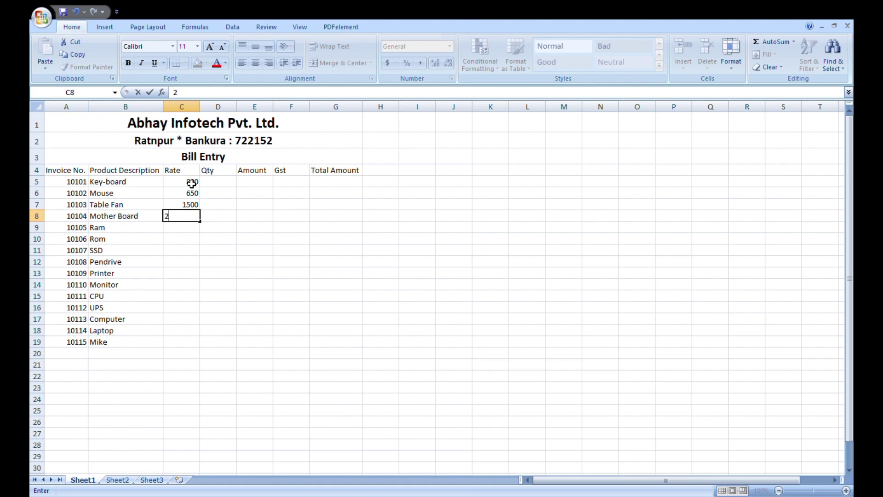
text(000)
key(Return)
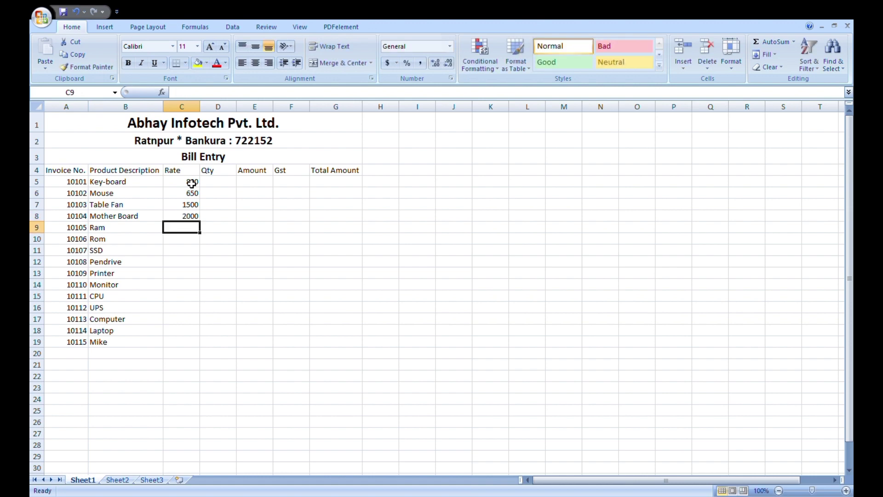
text(1700)
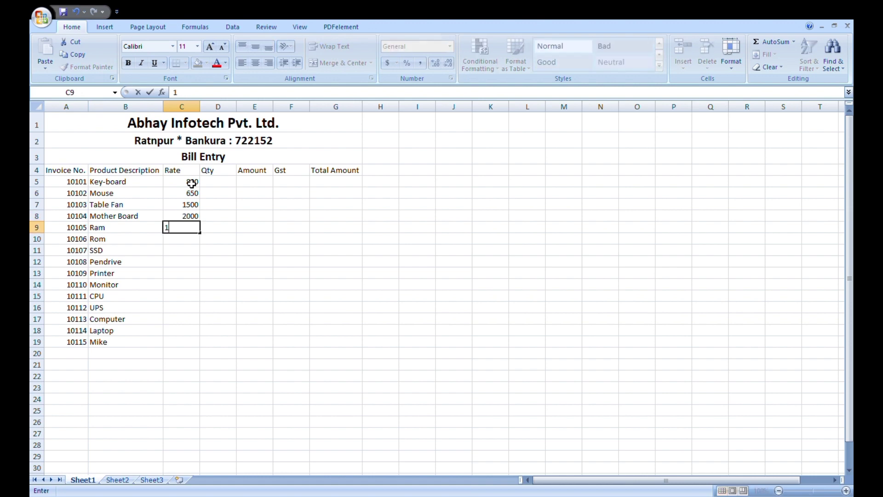
key(Return)
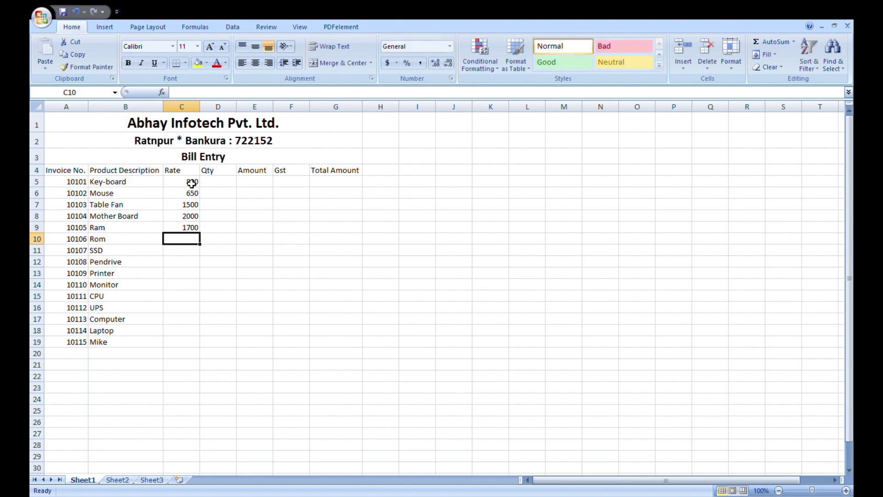
text(2500)
key(Return)
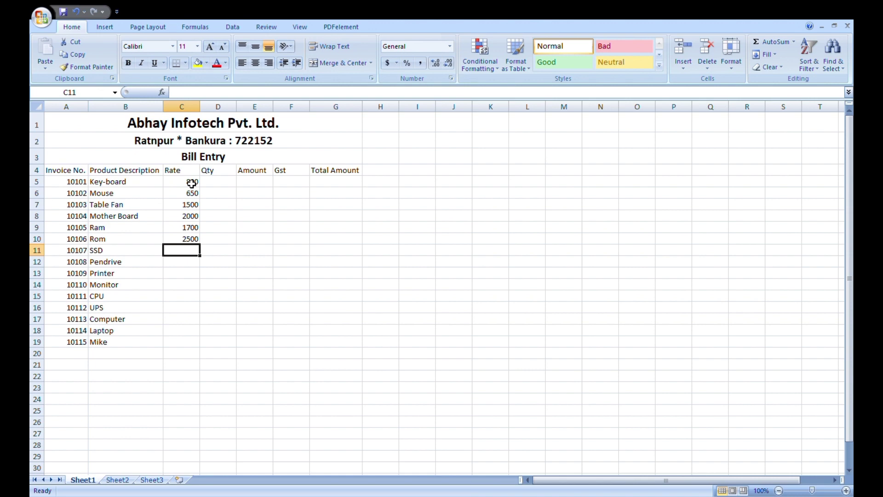
- Enter the rates 820 for SSD in C11 and 2000 for Pendrive in C12
text(82)
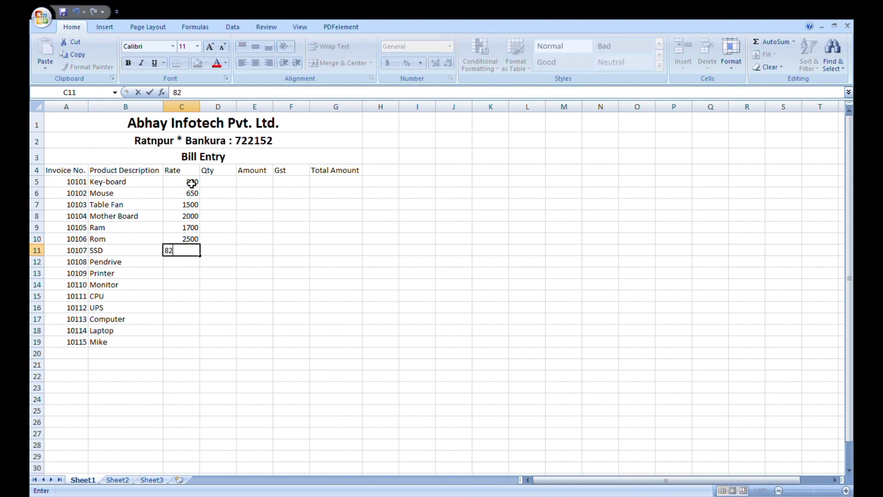
text(0)
key(Return)
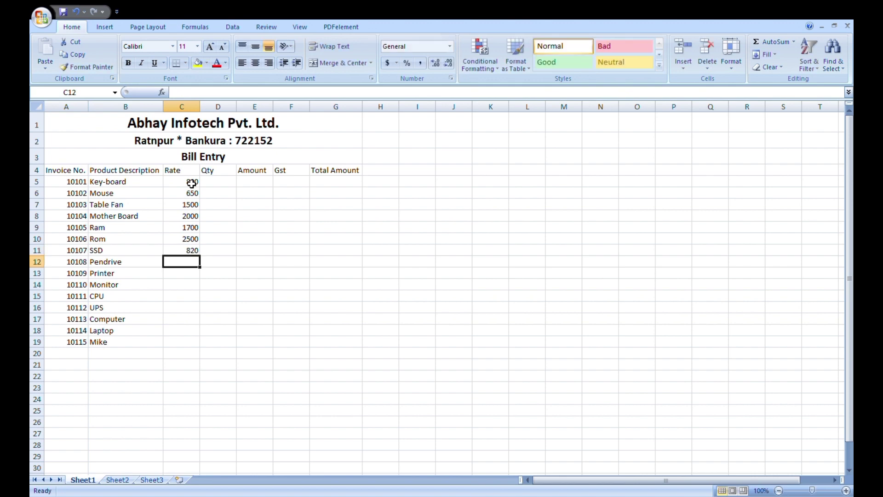
text(2000)
key(Return)
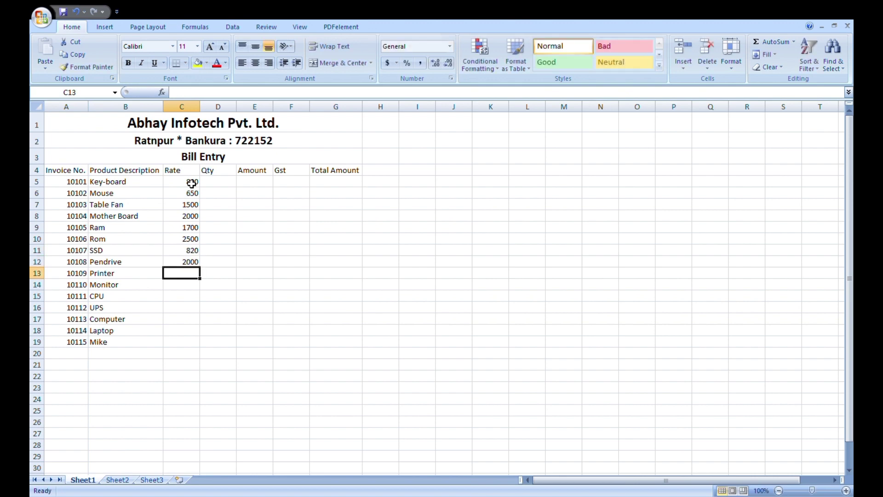
- Enter the rates 15000 for Printer in C13, 4200 for Monitor in C14 and 16000 for CPU in C15
text(15000)
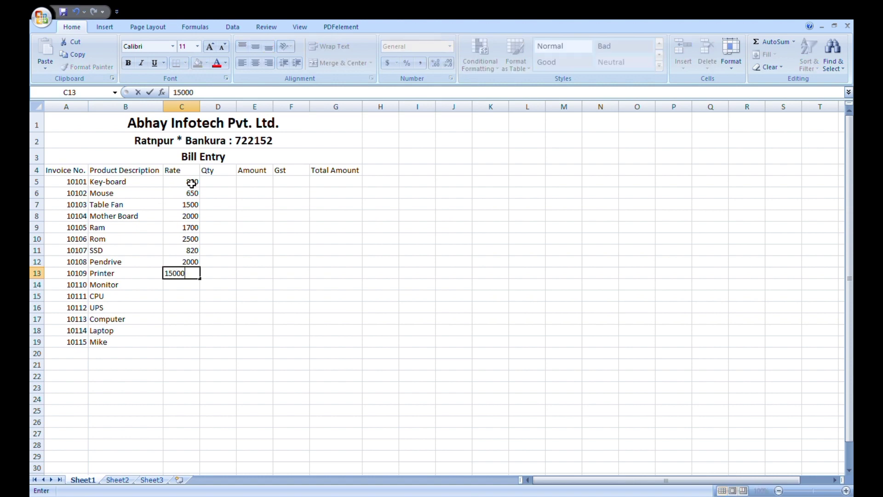
key(Return)
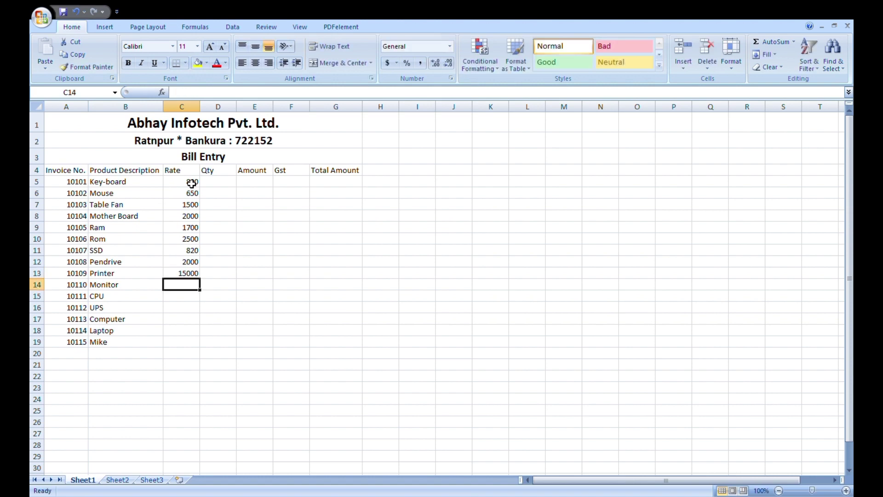
text(4200)
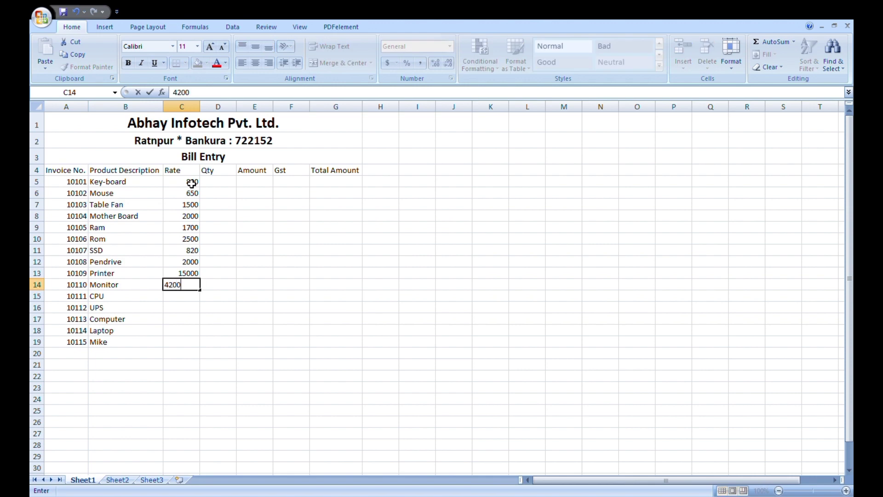
key(Return)
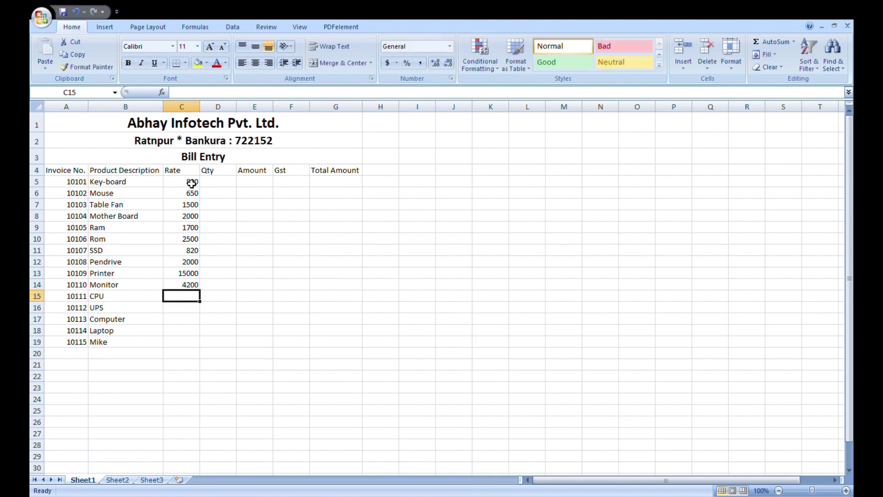
text(16000)
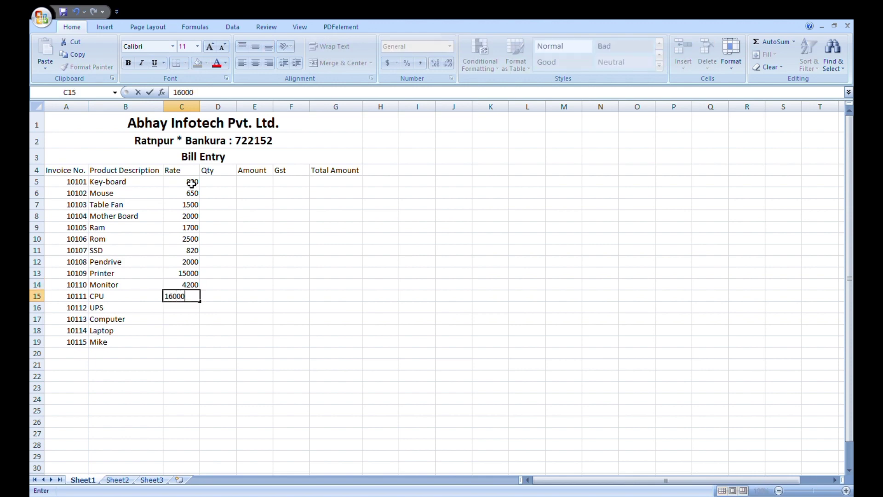
key(Return)
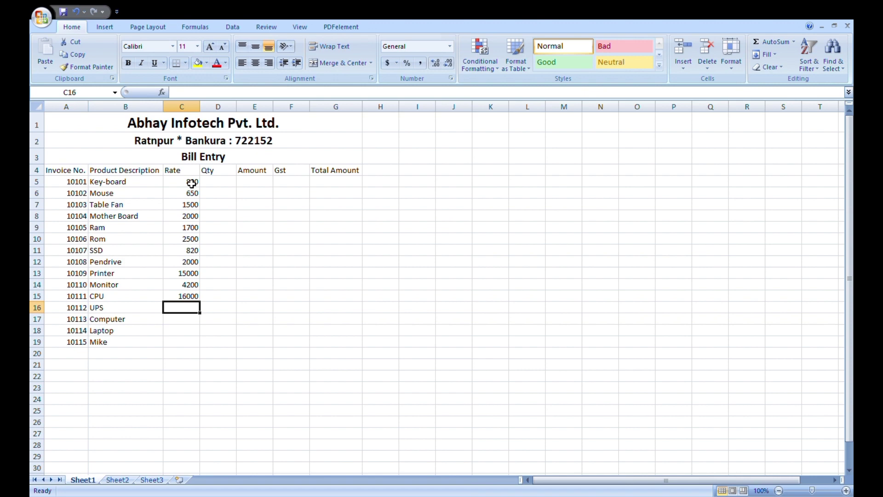
- Enter the rates 5000 for UPS in C16, 45000 for Computer in C17, 62000 for Laptop in C18 and 800 for Mike in C19
text(5000)
key(Return)
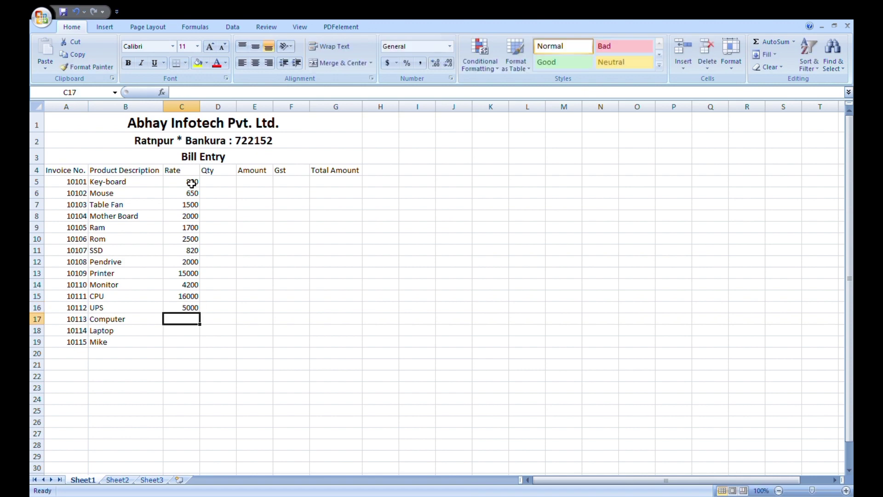
text(45000)
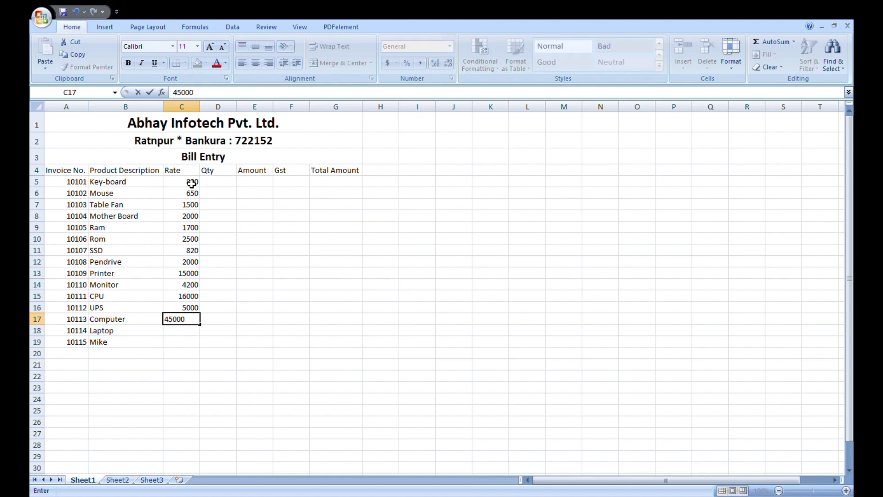
key(Return)
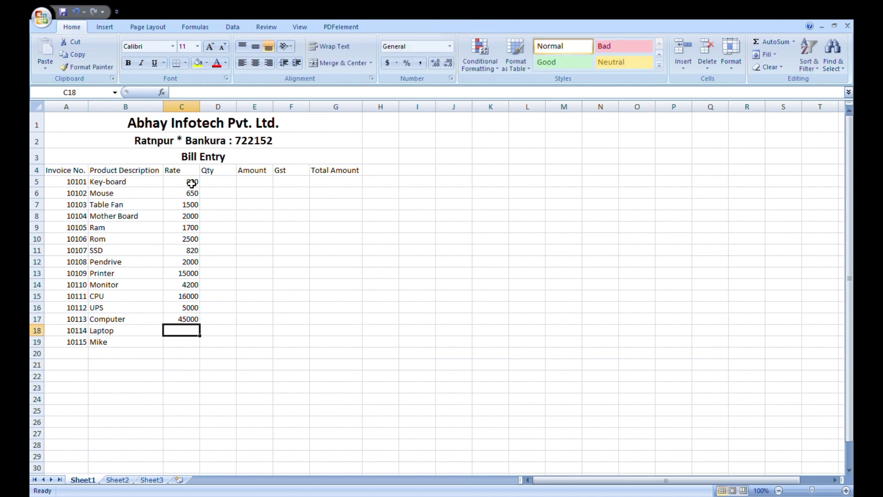
text(62000)
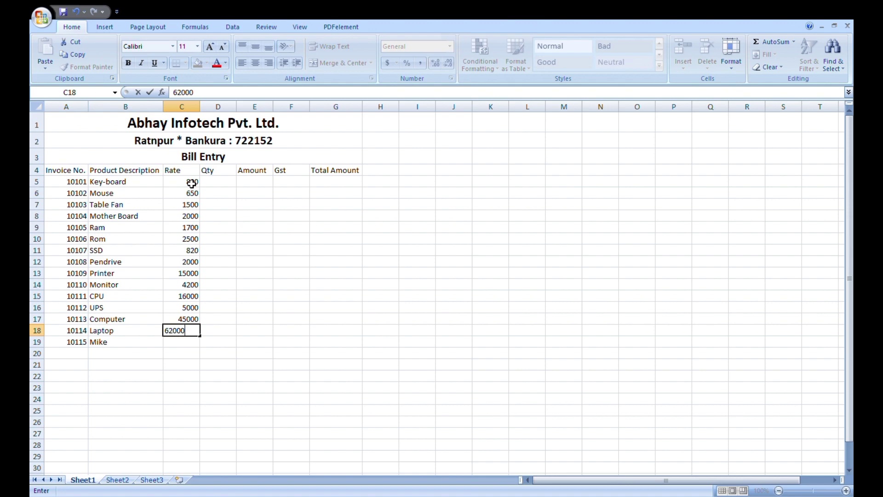
key(Return)
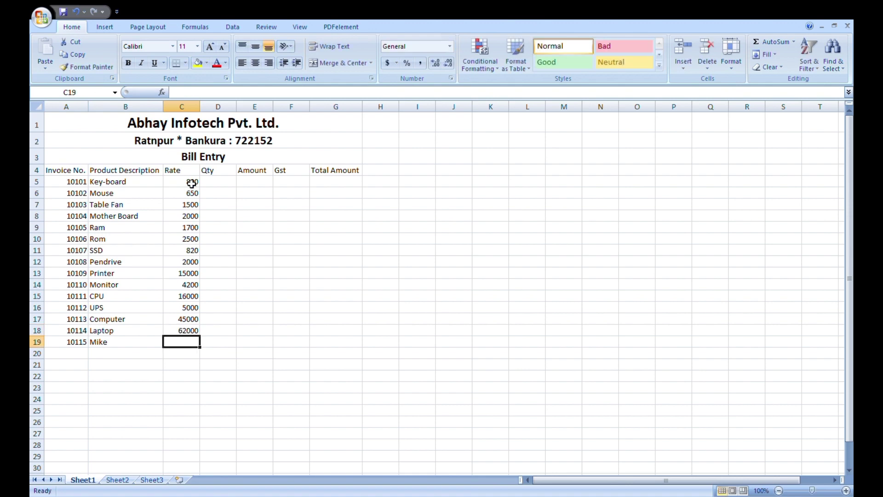
text(800)
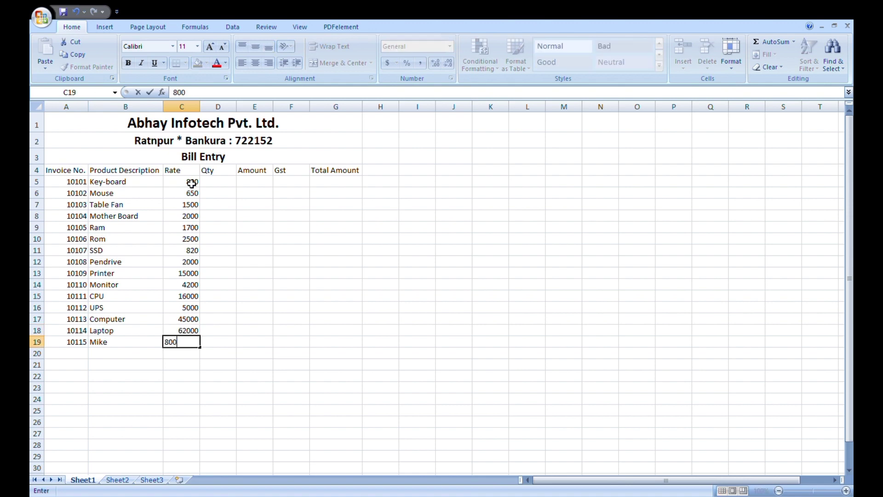
click(312, 182)
click(211, 185)
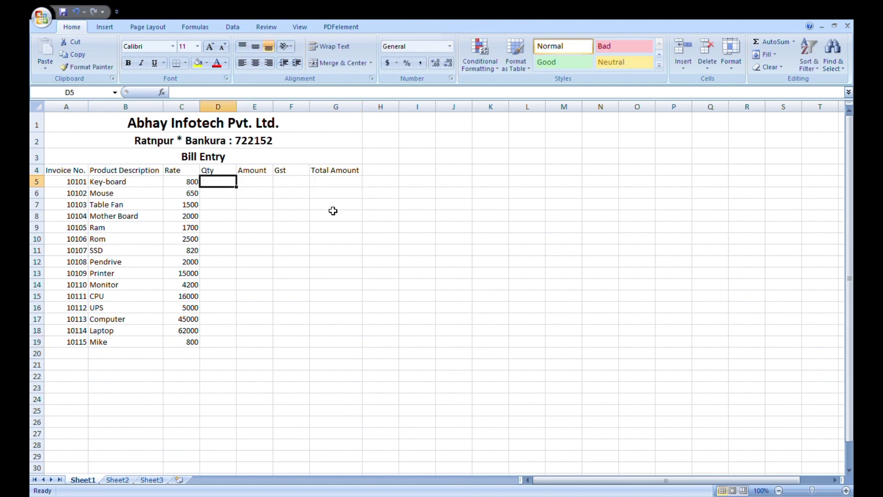
text(5)
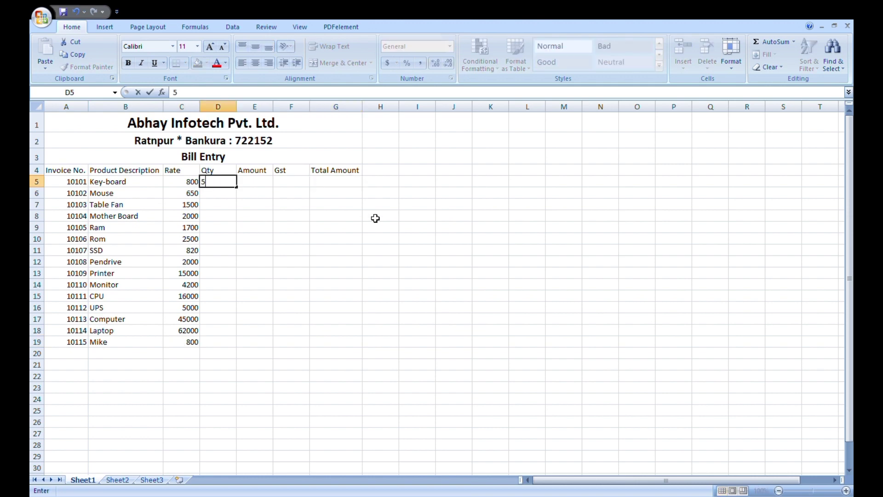
text(8)
key(Return)
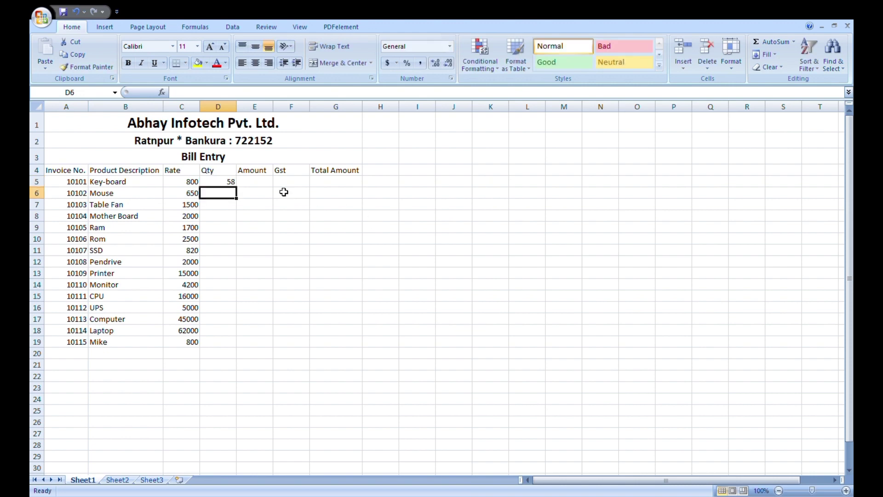
- Enter the quantities 5 for Key-board in D5, 8 for Mouse in D6 and 4 for Table Fan in D7
click(235, 185)
key(BackSpace)
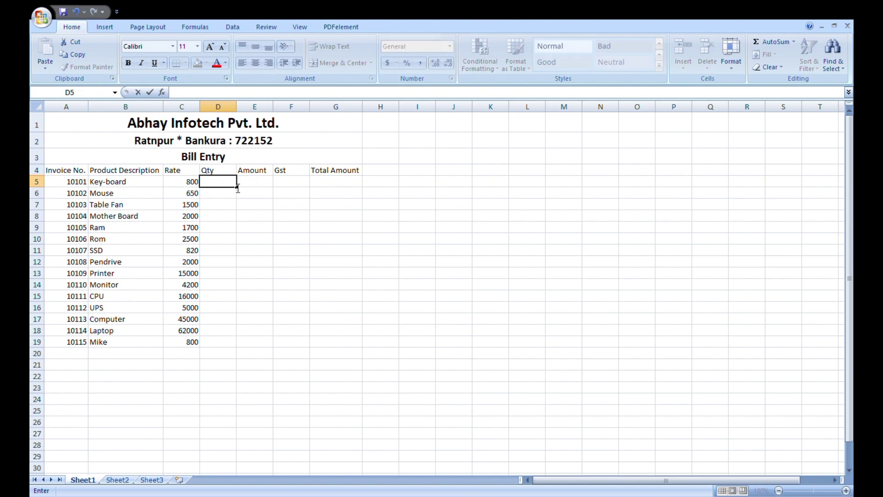
text(5)
key(Return)
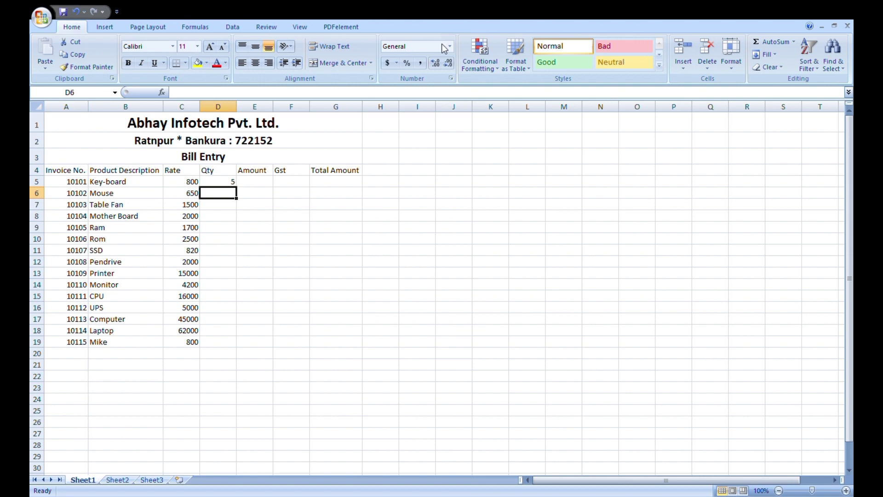
text(8)
key(Return)
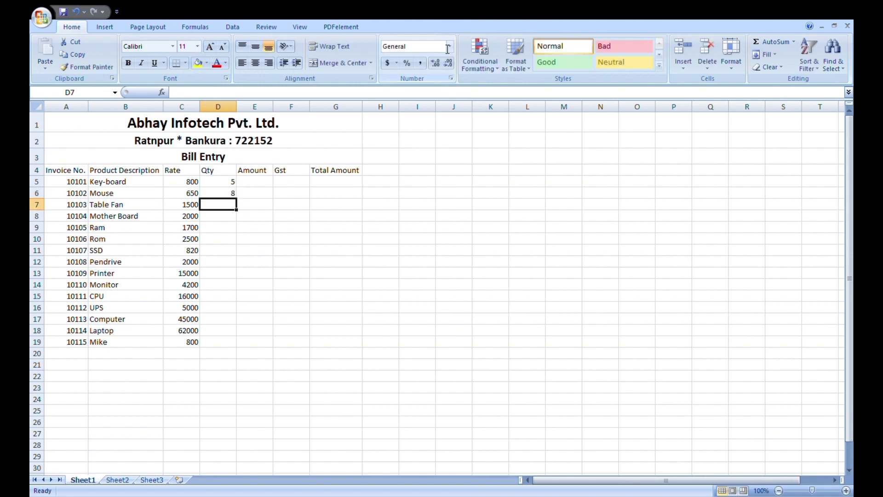
text(4)
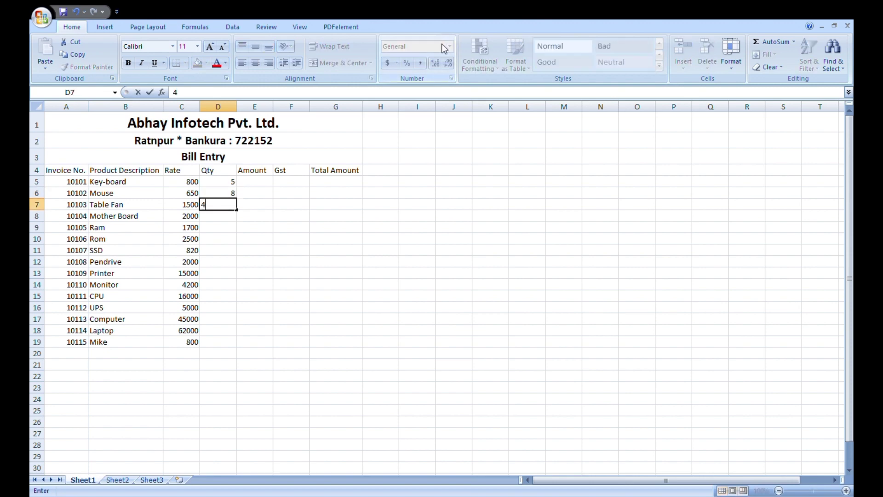
key(Return)
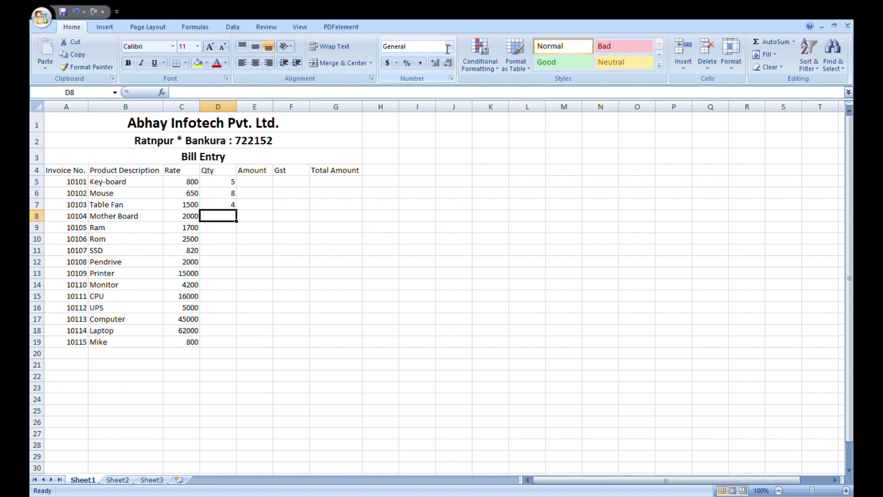
- Enter the quantities 3 for Mother Board in D8, 2 for Ram in D9 and 5 for Rom in D10
text(3)
key(Return)
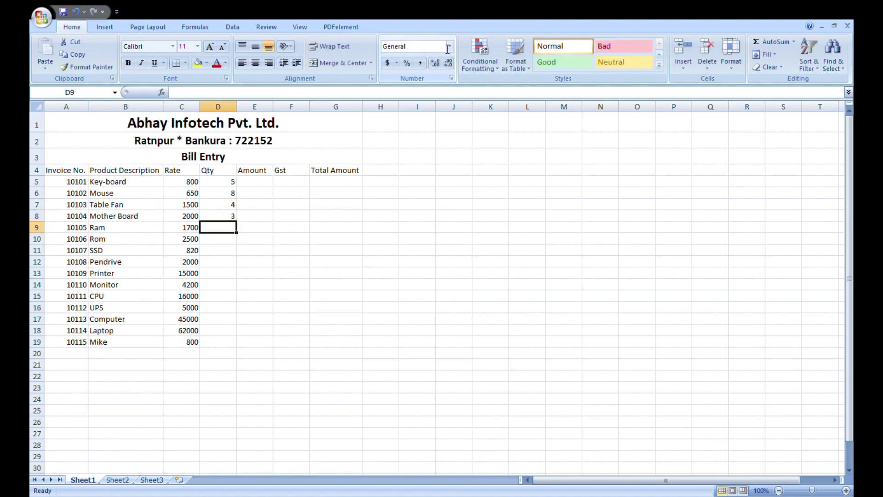
text(2)
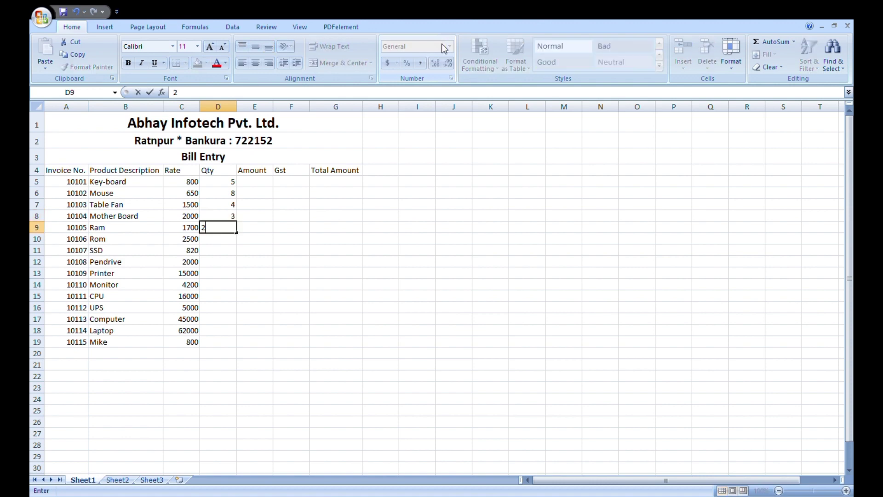
key(Return)
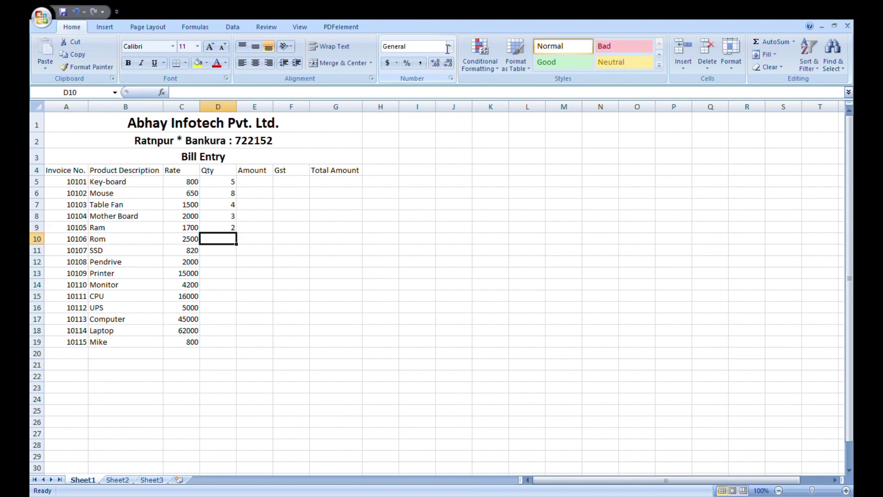
text(5)
key(Return)
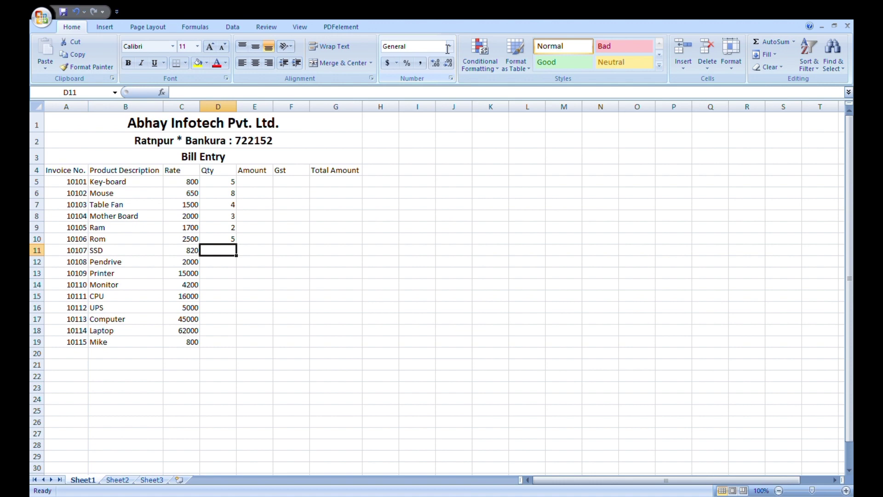
- Enter the quantities 2 for SSD in D11, 6 for Pendrive in D12 and 2 for Printer in D13
text(2+)
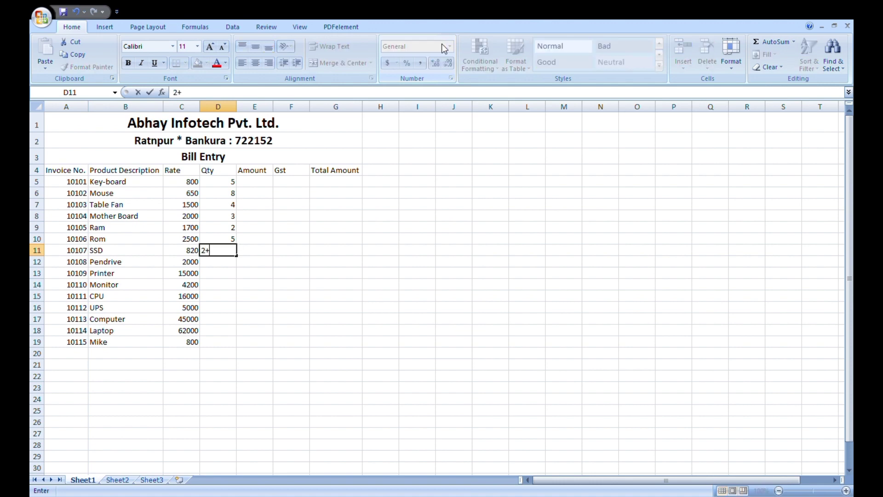
key(BackSpace)
key(Return)
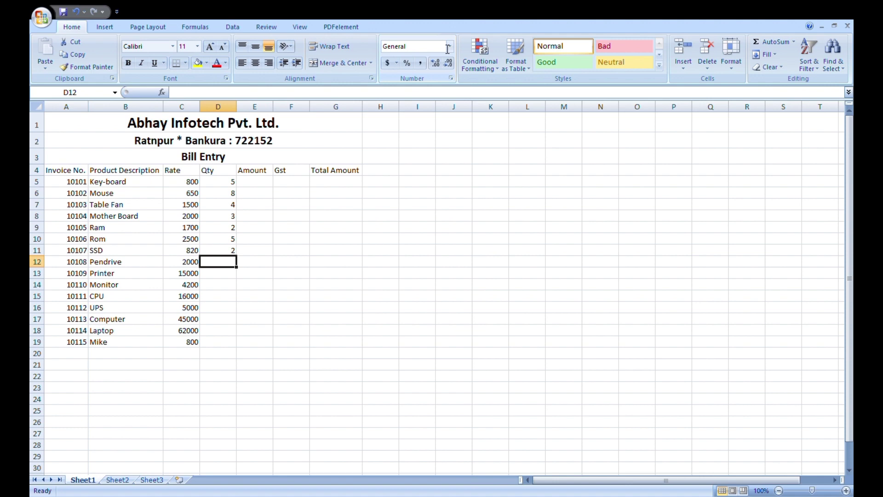
text(6)
key(Return)
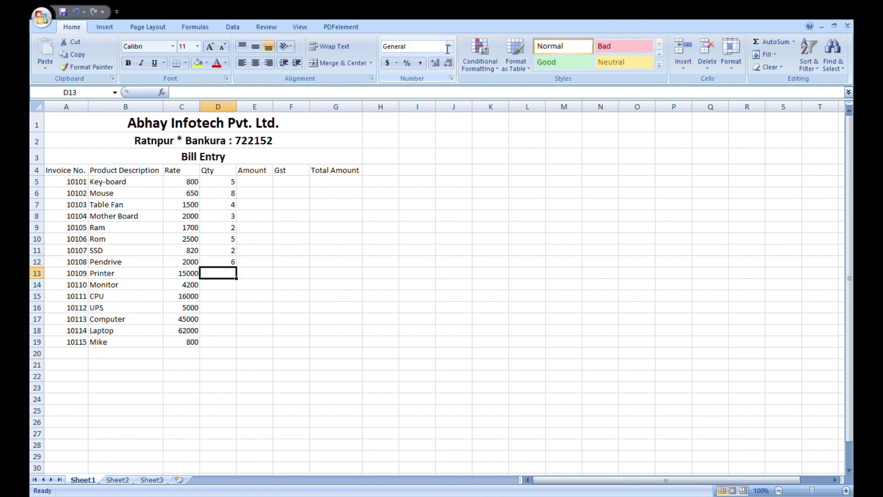
text(2)
key(Return)
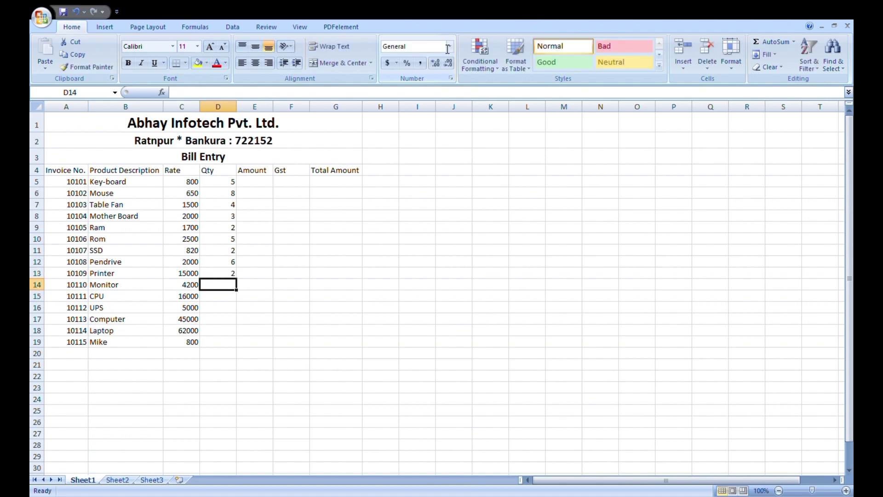
- Enter the quantities 4 for Monitor in D14, 1 for CPU in D15 and 8 for UPS in D16
text(4)
key(Return)
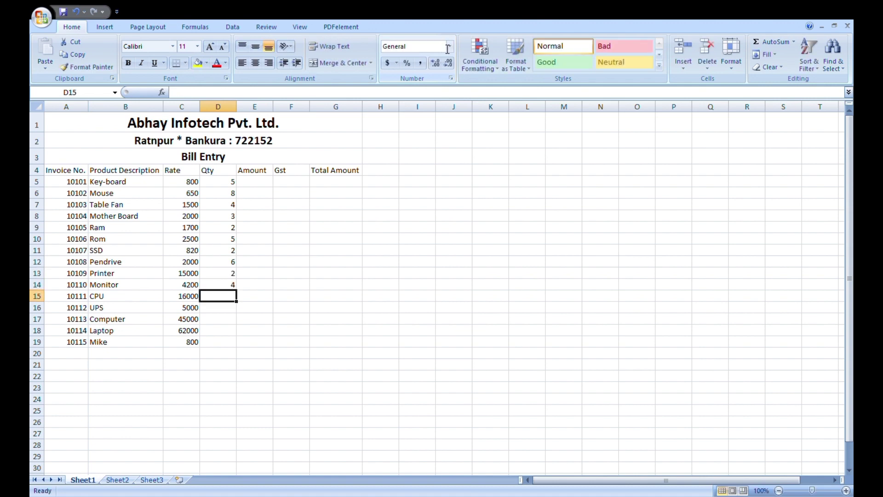
text(1)
key(Return)
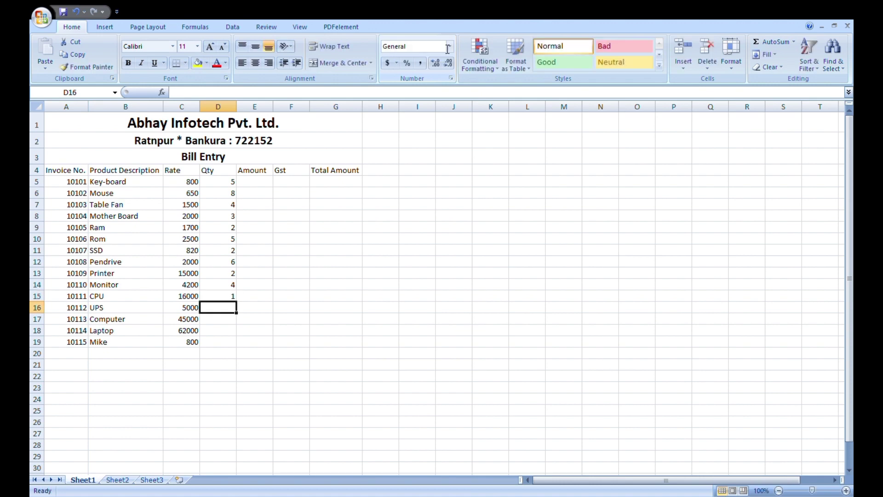
text(8)
key(Return)
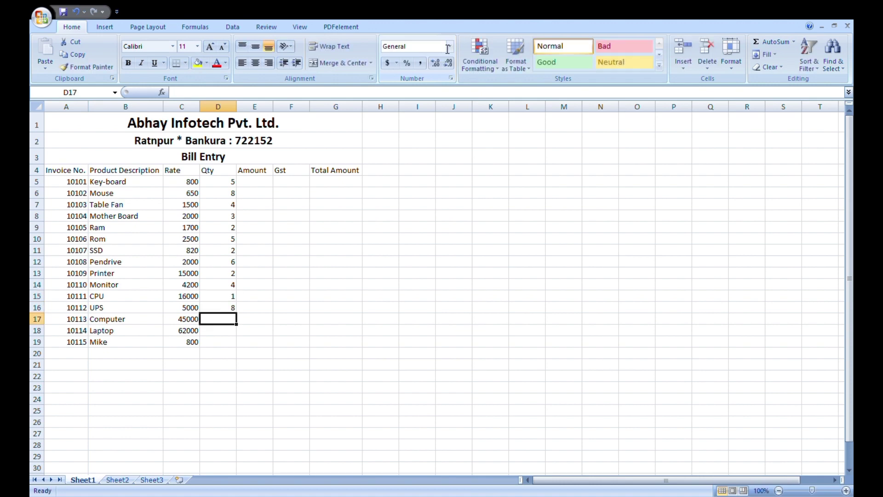
- Enter the quantities 3 for Computer in D17, 7 for Laptop in D18 and 9 for Mike in D19
text(3)
key(Return)
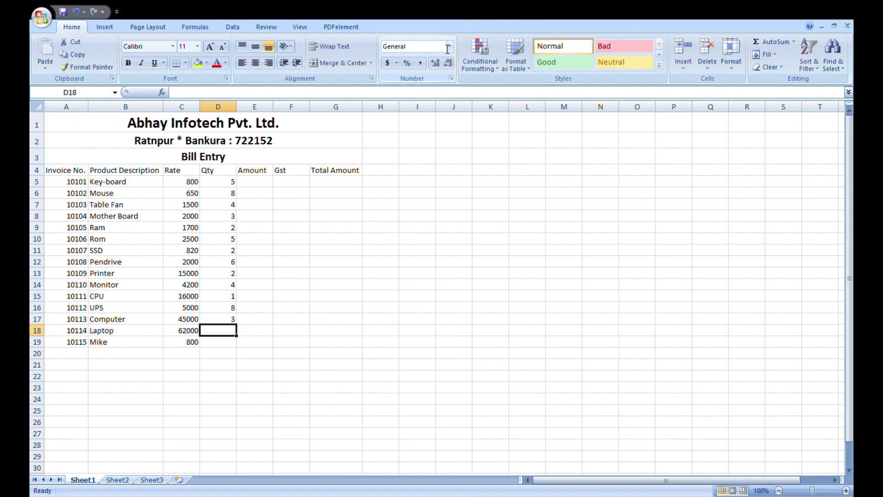
text(7)
key(Return)
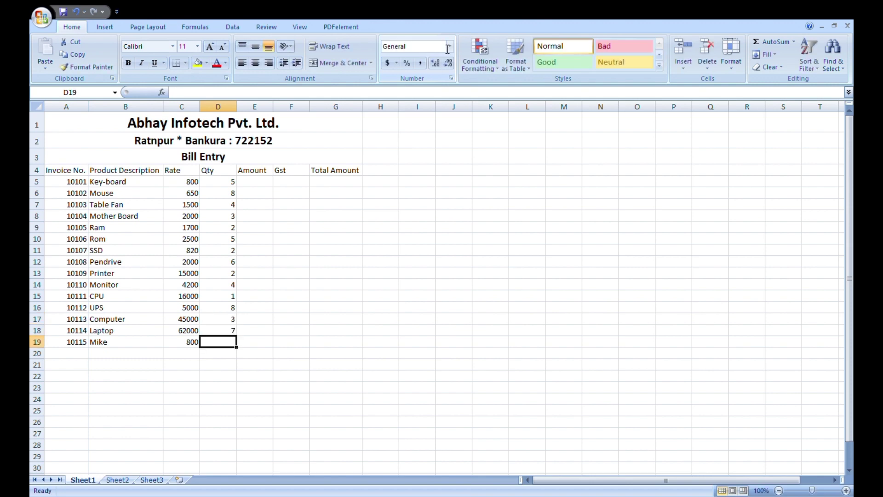
text(9)
key(Return)
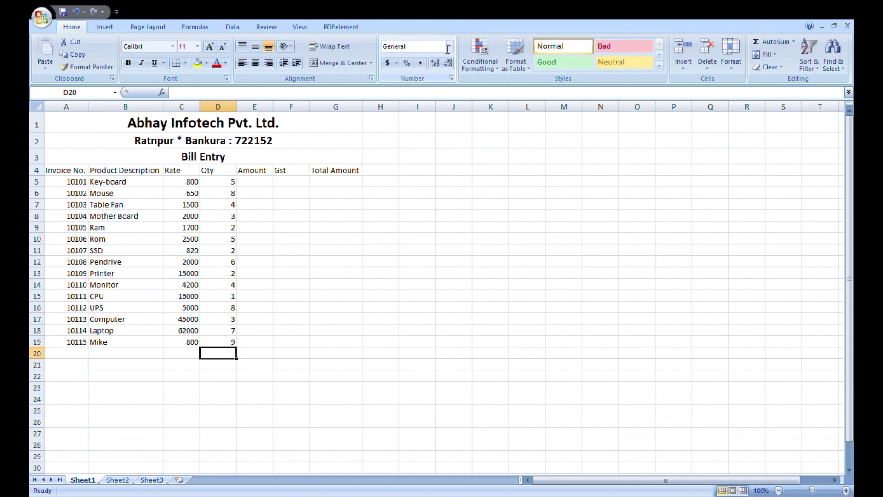
- Calculate the Amount in E5 as =C5*D5 and copy the formula down through E19
click(300, 330)
click(266, 188)
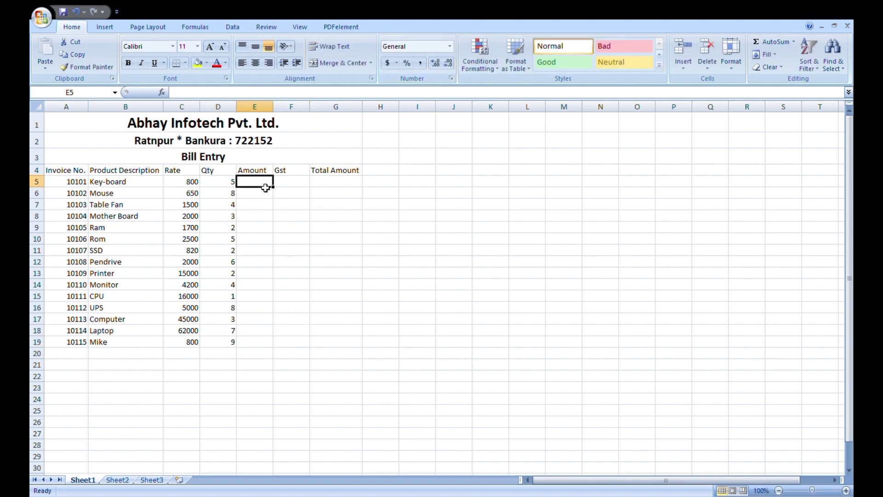
text(=)
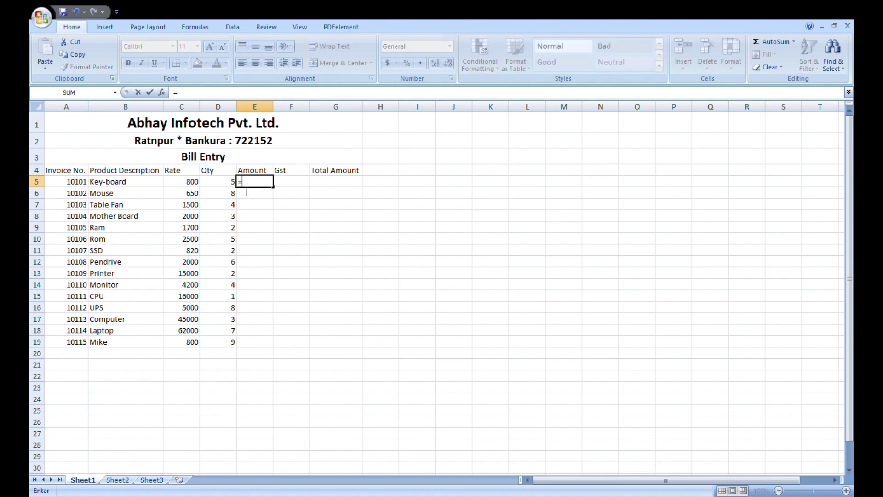
click(193, 184)
text(*)
click(231, 186)
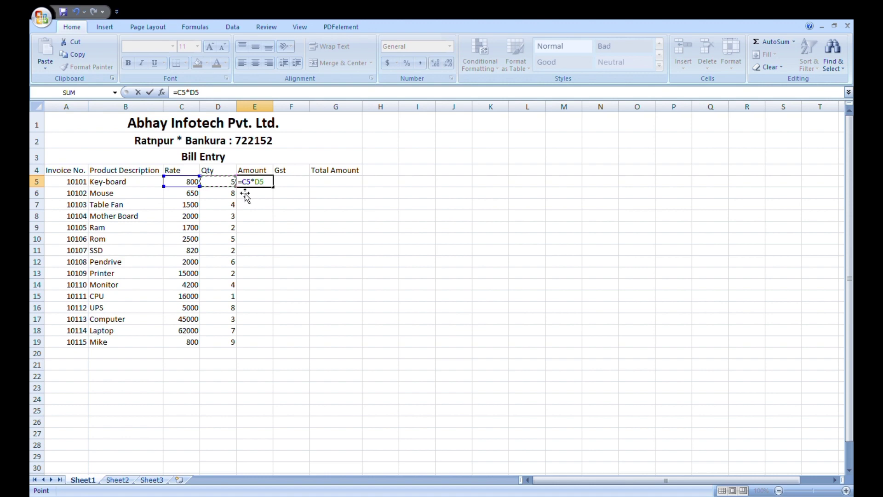
key(Return)
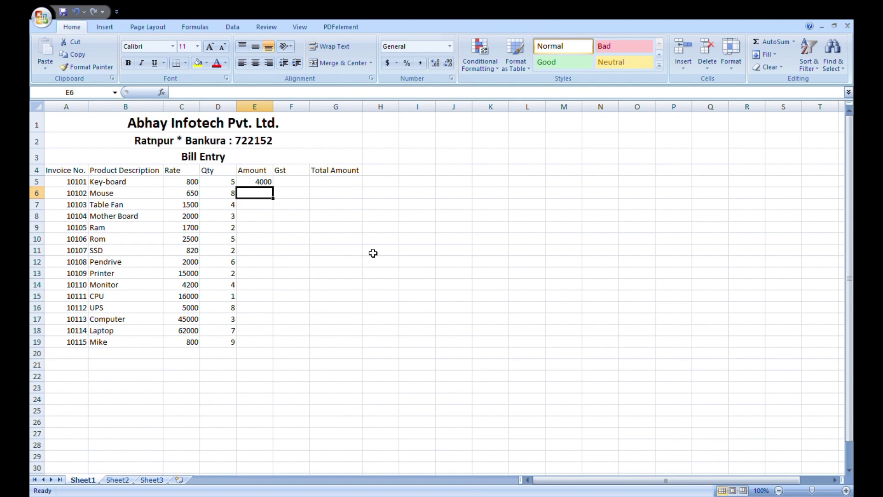
click(265, 183)
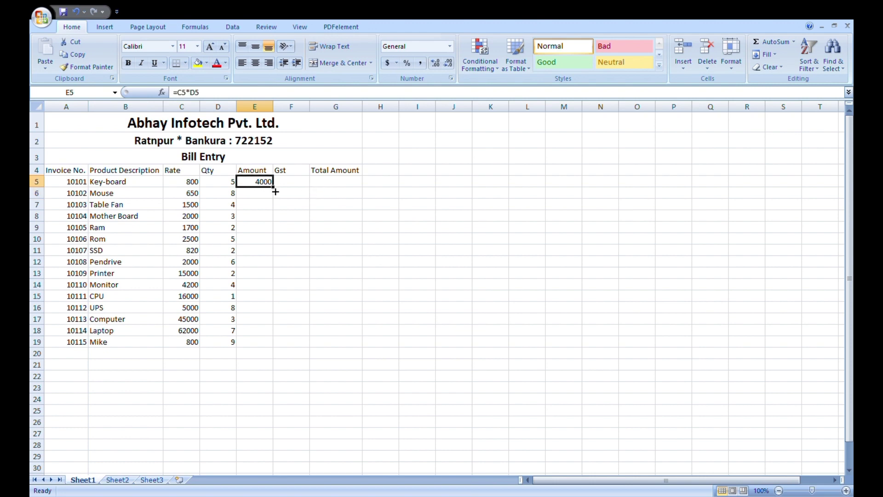
drag(276, 191, 279, 354)
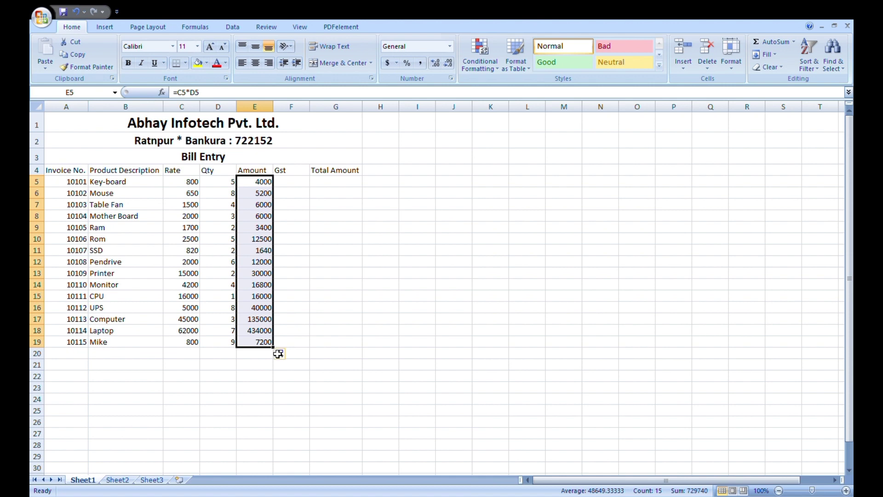
click(338, 320)
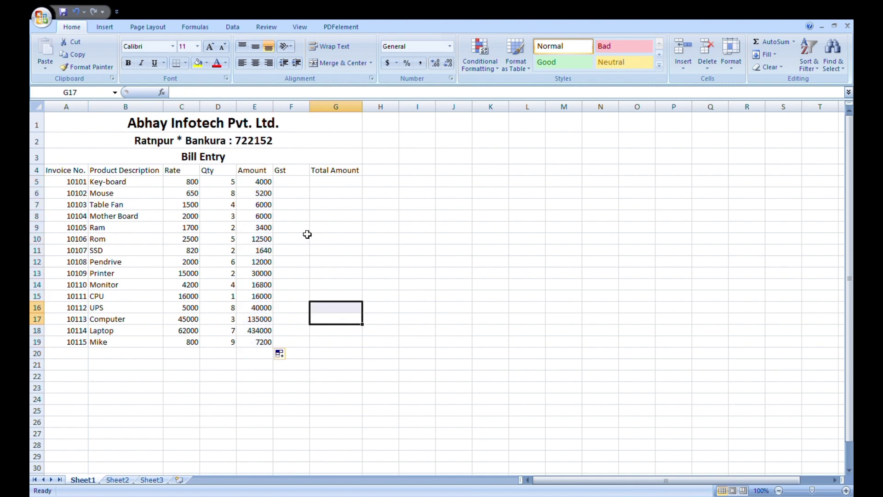
- Change the GST column heading in F4 to Gst18%
double_click(297, 173)
text(18)
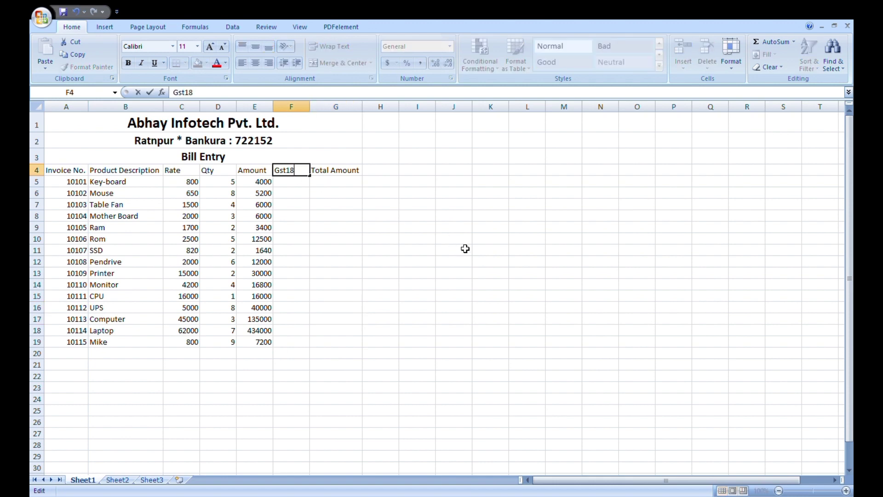
text(%)
drag(465, 249, 465, 263)
- Calculate the GST in F5 as =E5*18/100 and copy the formula down through F19
click(291, 182)
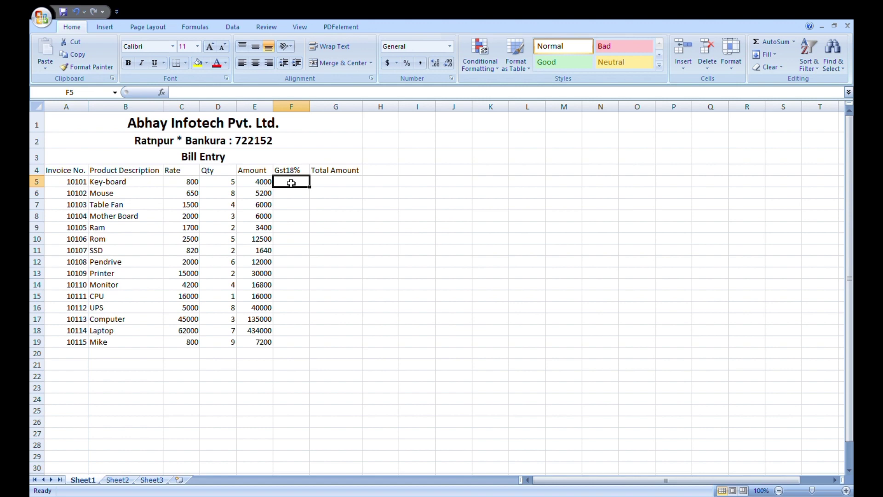
text(=)
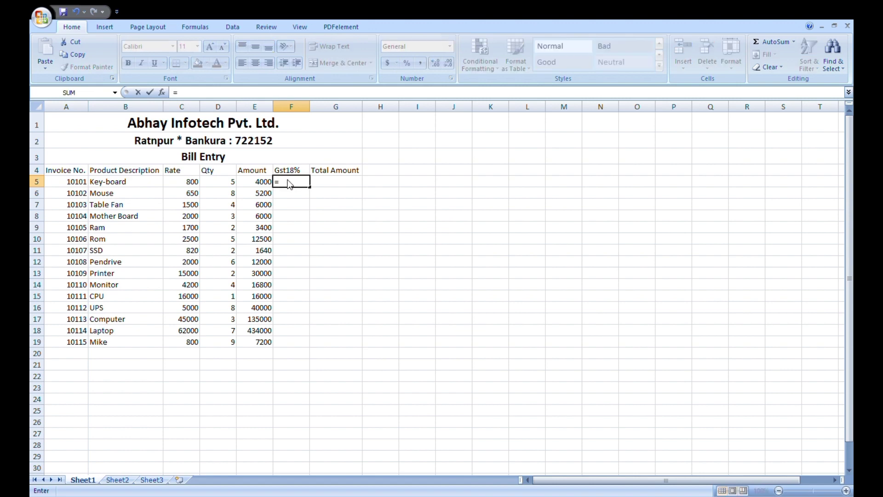
click(257, 183)
text(*)
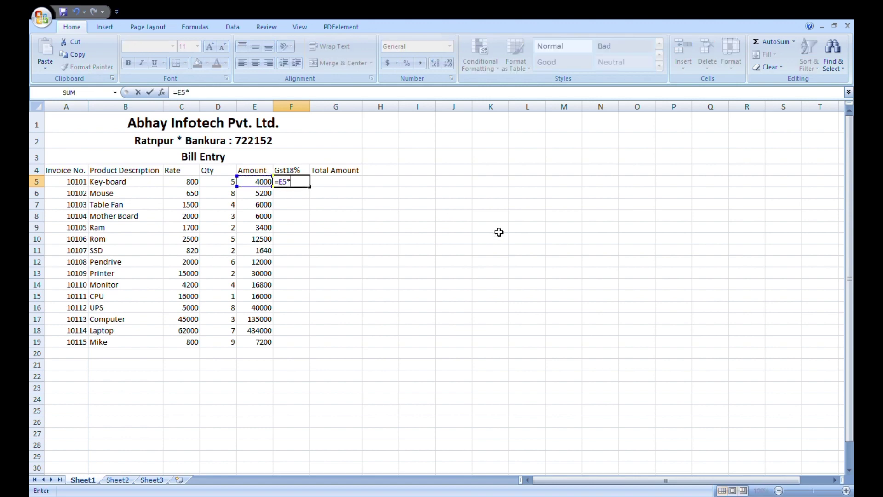
text(18/100)
key(Return)
click(387, 217)
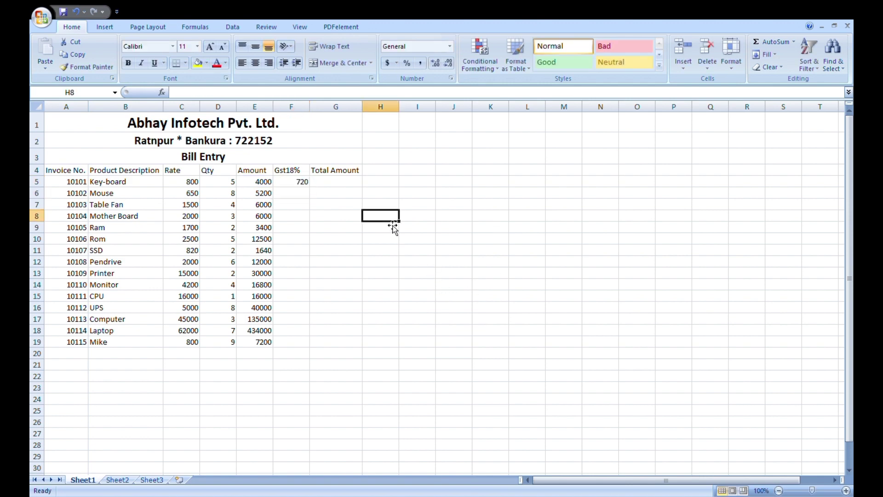
click(301, 182)
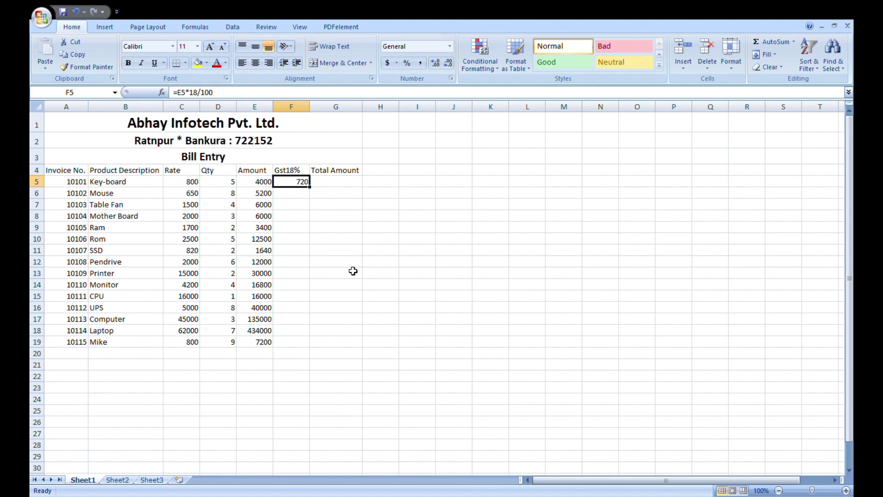
double_click(313, 192)
- Calculate the Total Amount in G5 as =E5+F5 and copy the formula down through G19
click(339, 181)
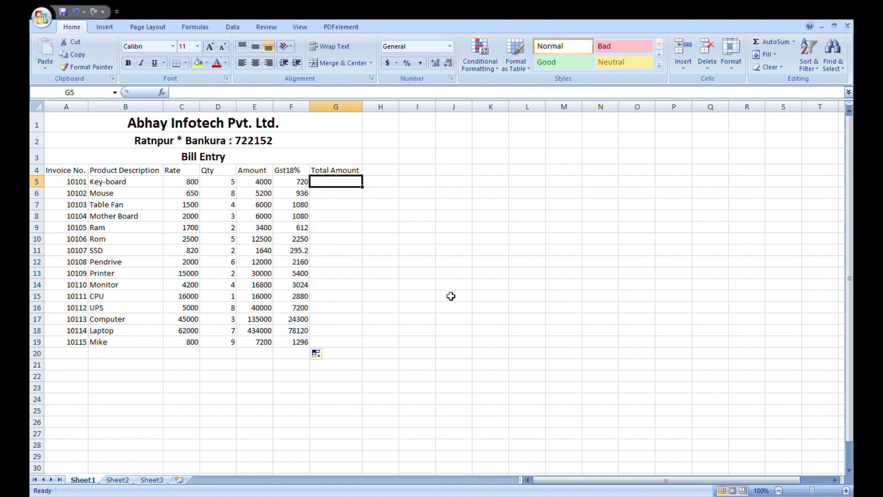
text(=)
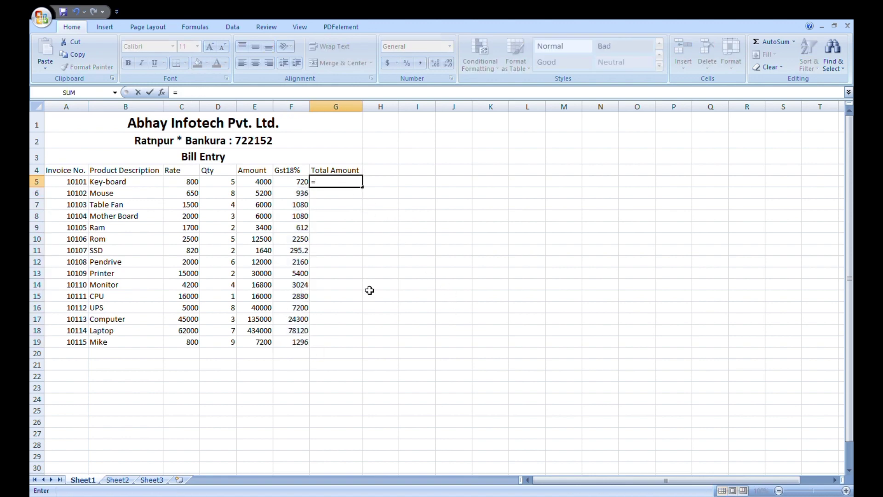
click(264, 183)
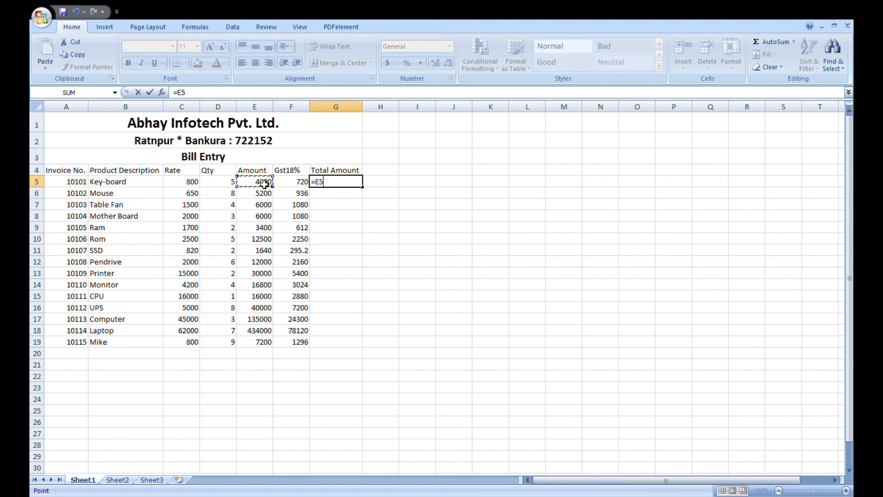
text(+)
click(304, 181)
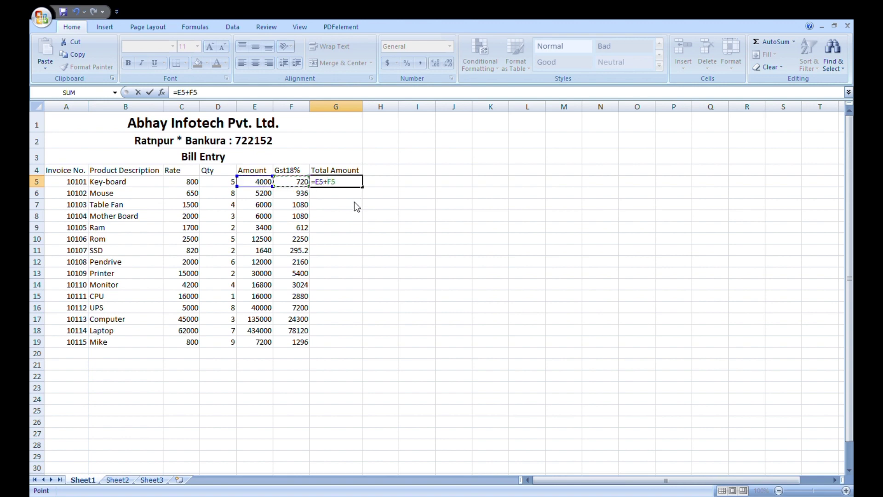
key(Return)
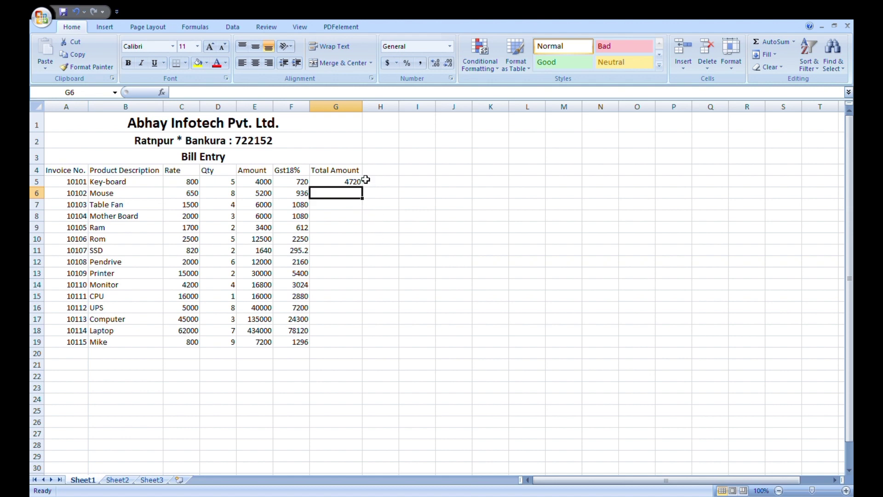
click(361, 182)
double_click(367, 193)
click(441, 220)
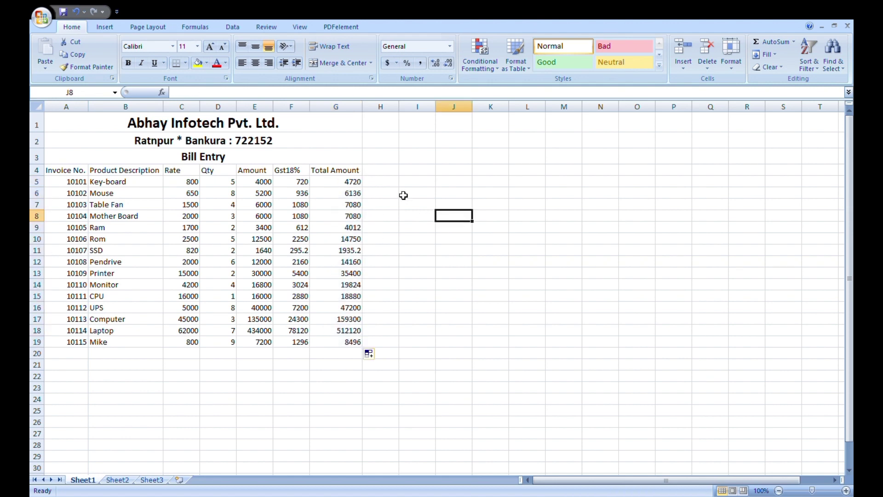
- Apply all borders to the entire bill table, range A1:G19
drag(83, 172, 175, 214)
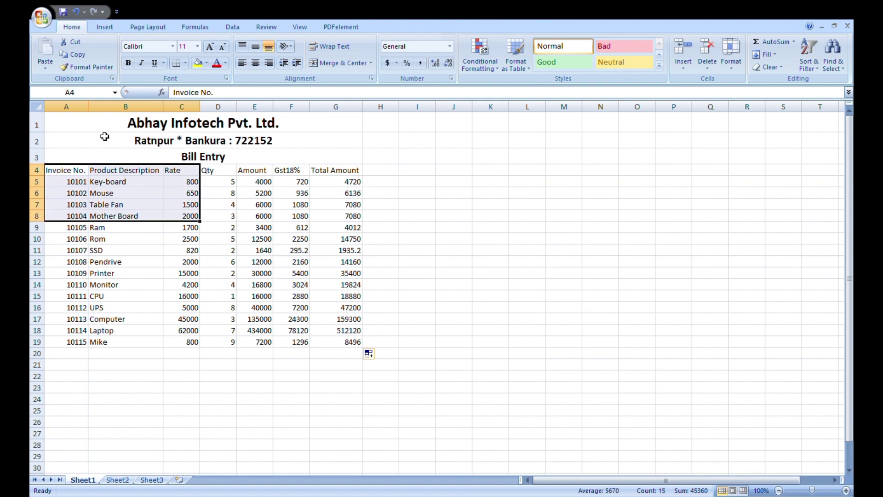
drag(105, 130, 227, 343)
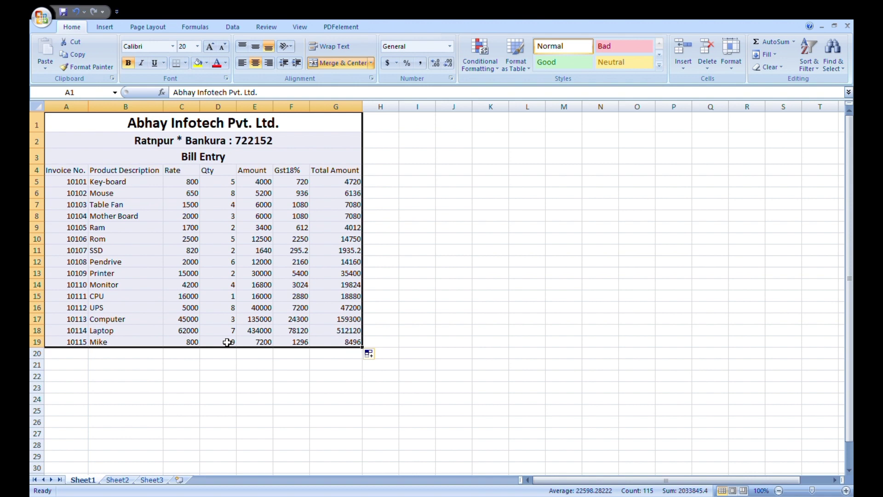
click(187, 68)
click(210, 141)
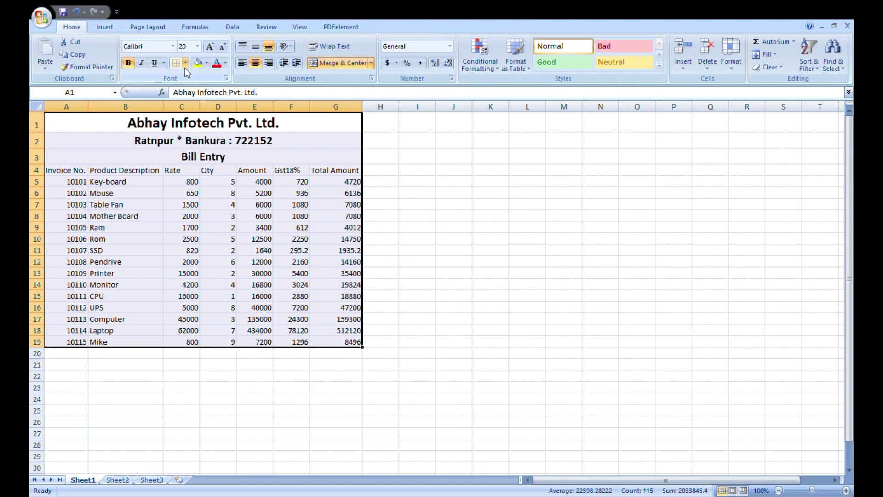
click(185, 68)
click(197, 163)
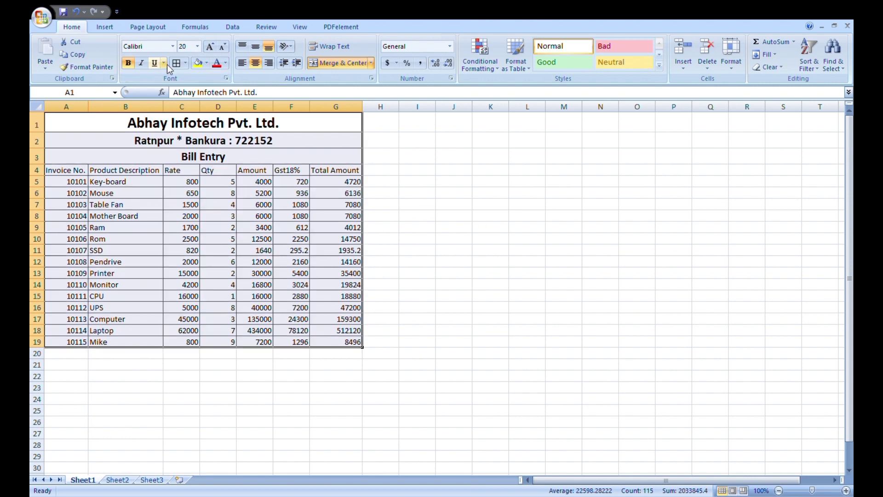
- Center the contents of A1:G19 horizontally and align them to the middle vertically
click(257, 63)
click(256, 47)
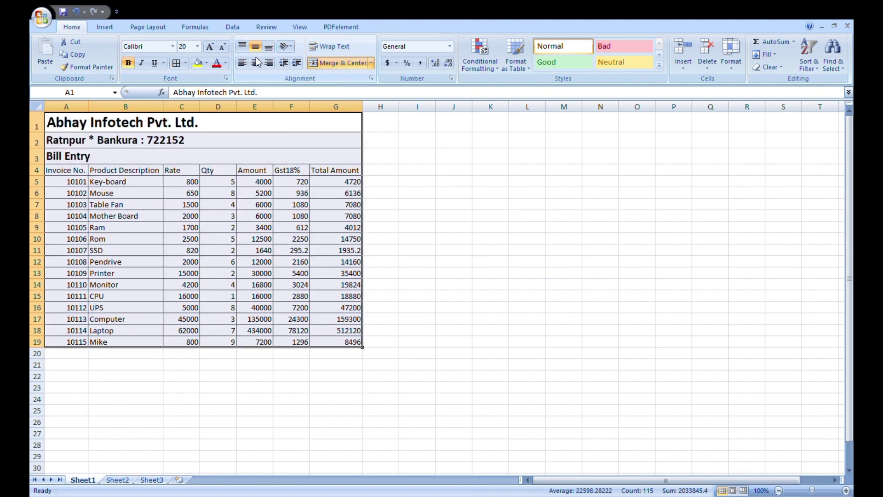
click(256, 62)
- Fill the company name row A1 with light blue and the address row A2 with yellow
click(248, 122)
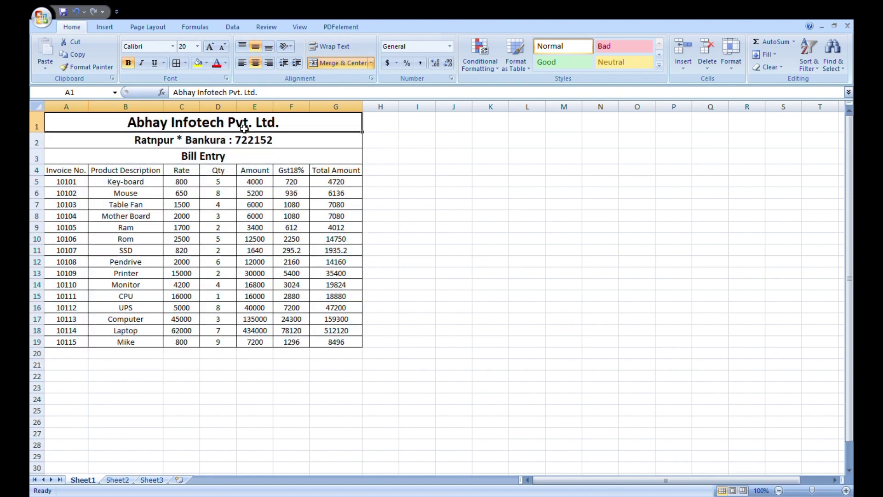
click(207, 63)
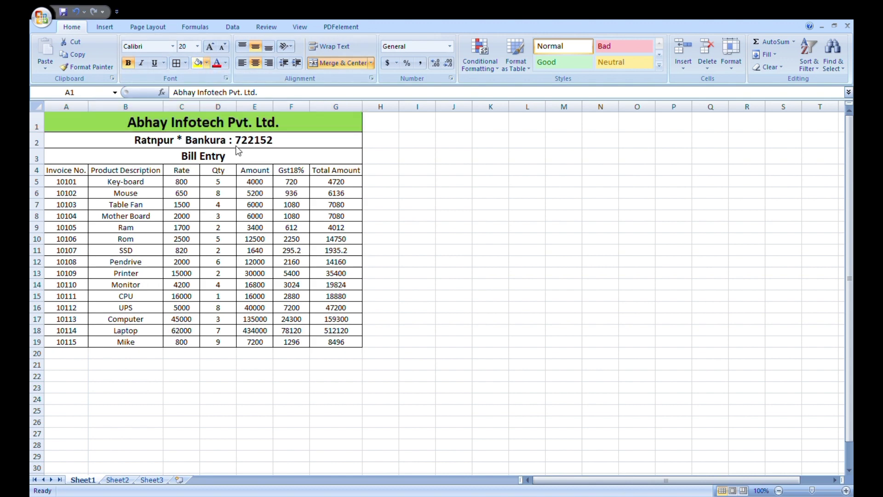
click(253, 150)
click(253, 144)
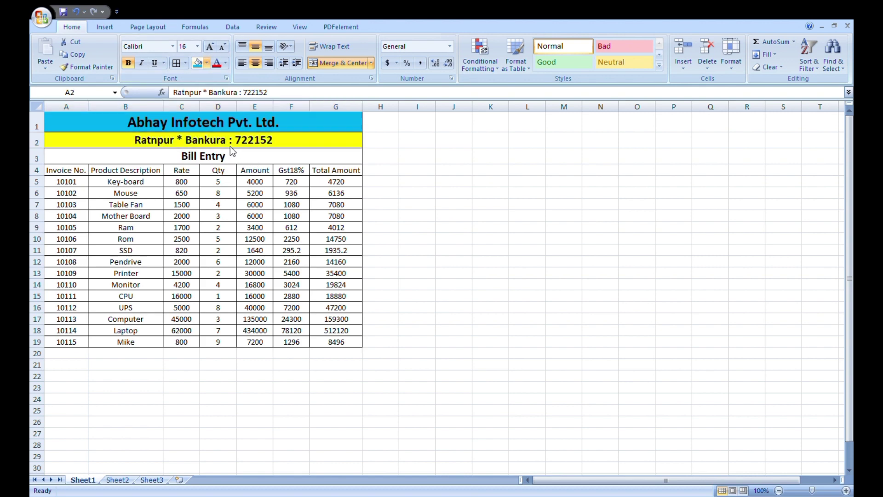
click(232, 148)
- Fill the Bill Entry row A3 with red and save the workbook
click(223, 157)
click(207, 64)
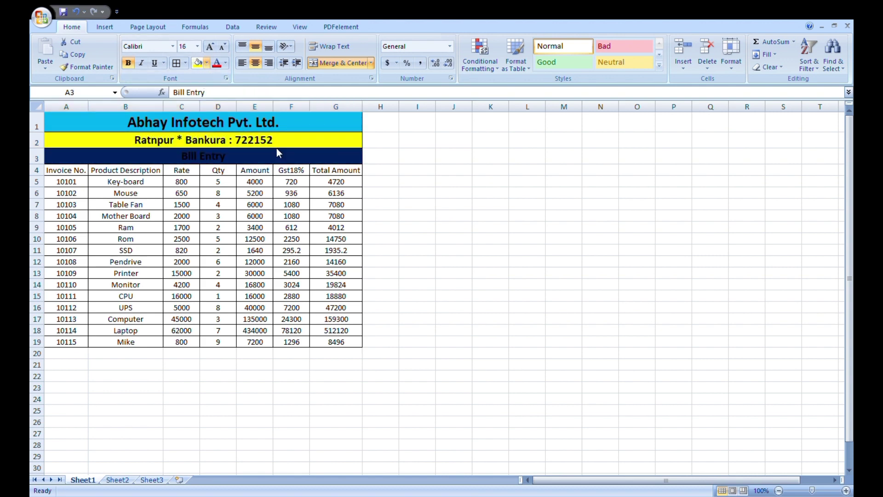
click(206, 145)
click(417, 215)
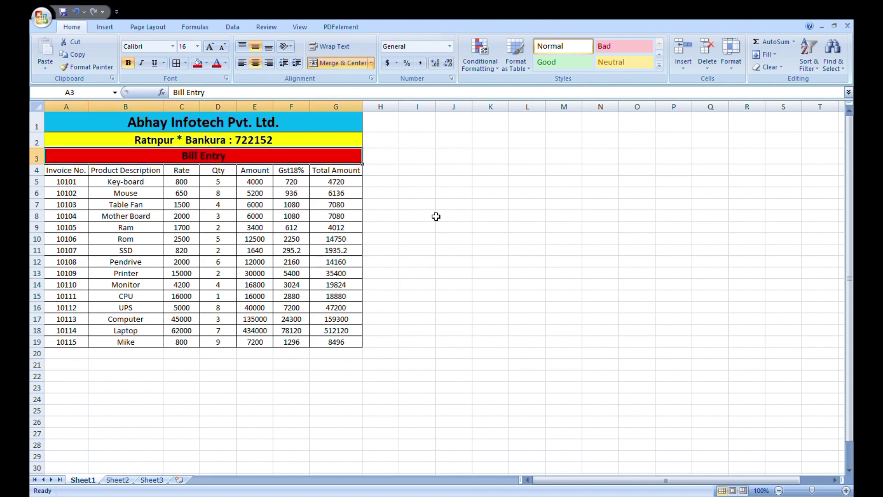
click(64, 13)
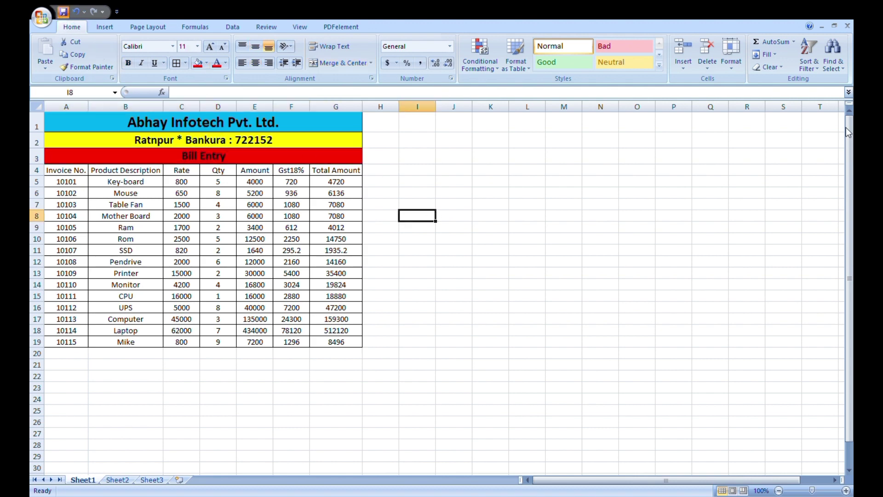